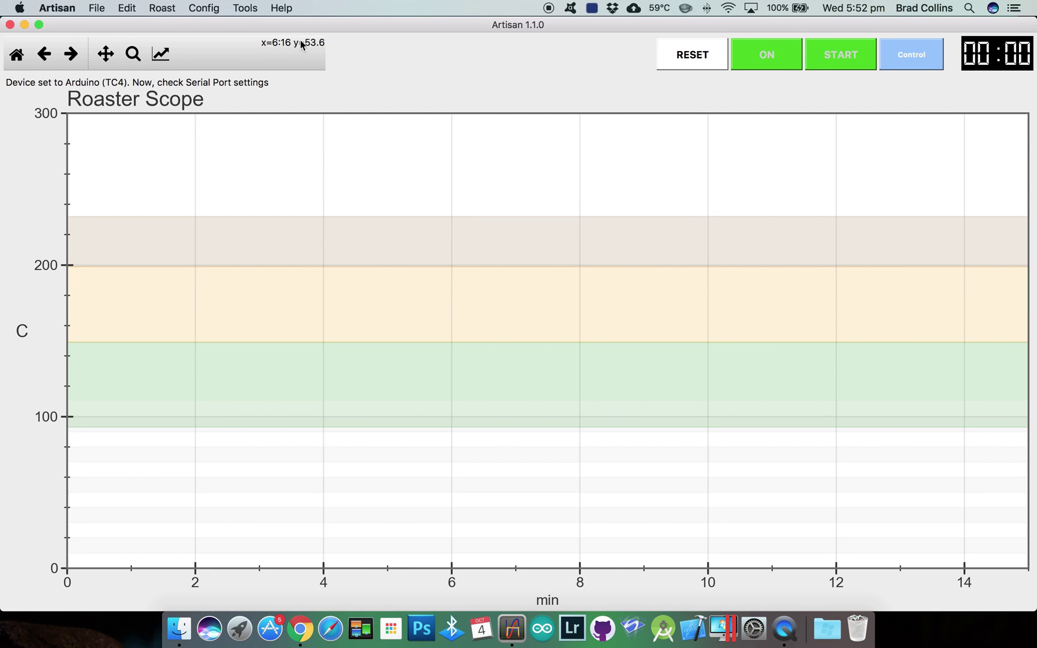
# Step: Accept the Arduino TC4 device assignment with the PID Firmware option turned off
pyautogui.click(198, 10)
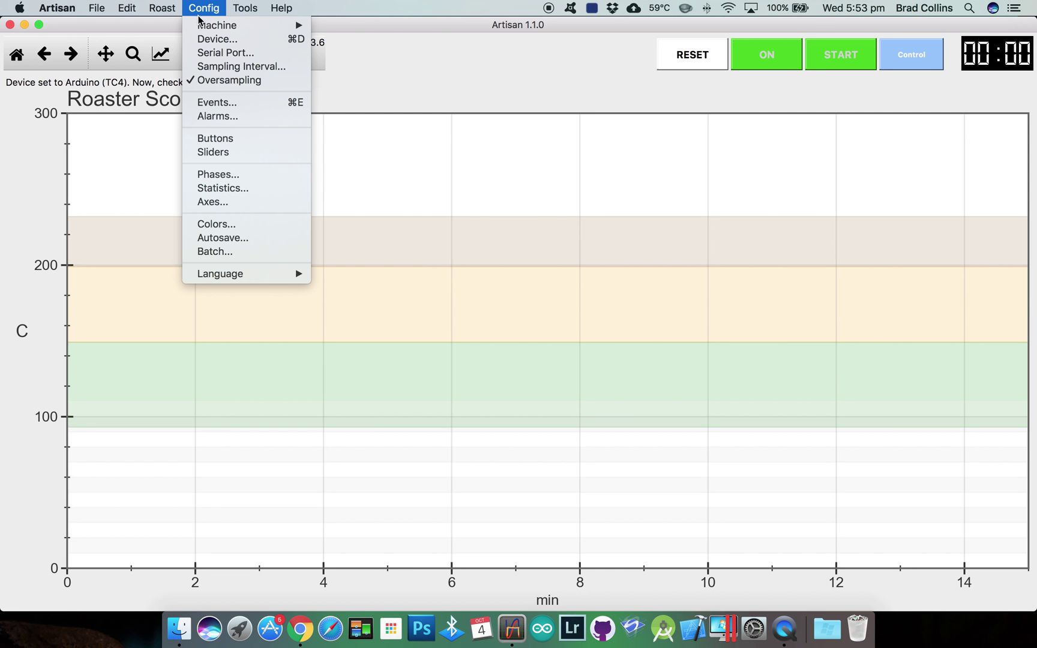
pyautogui.click(212, 39)
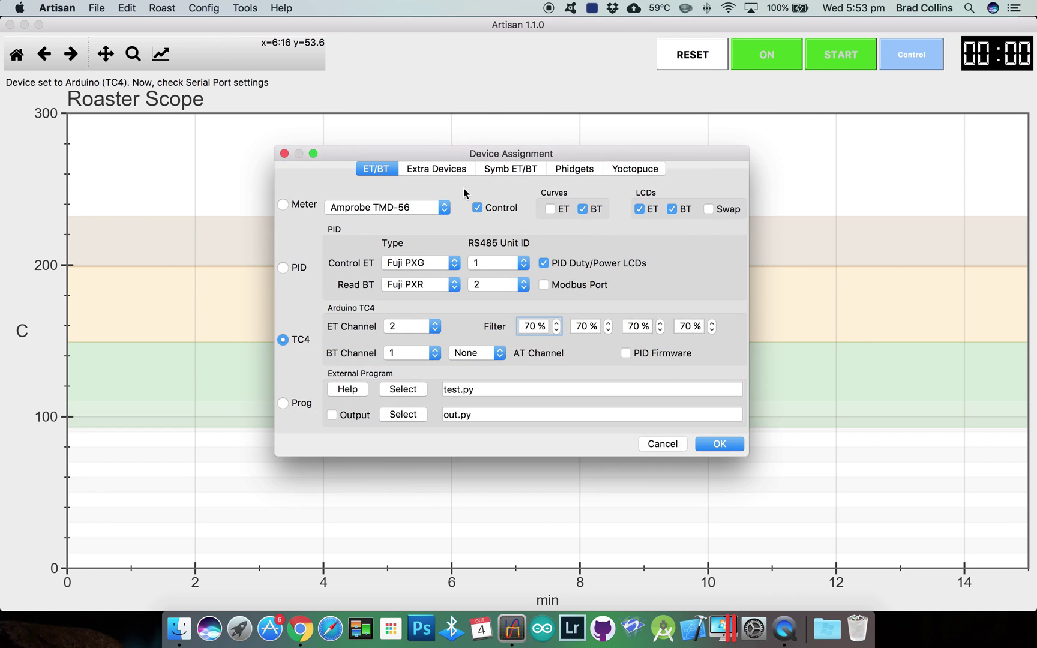
pyautogui.click(632, 355)
pyautogui.click(633, 358)
pyautogui.click(725, 445)
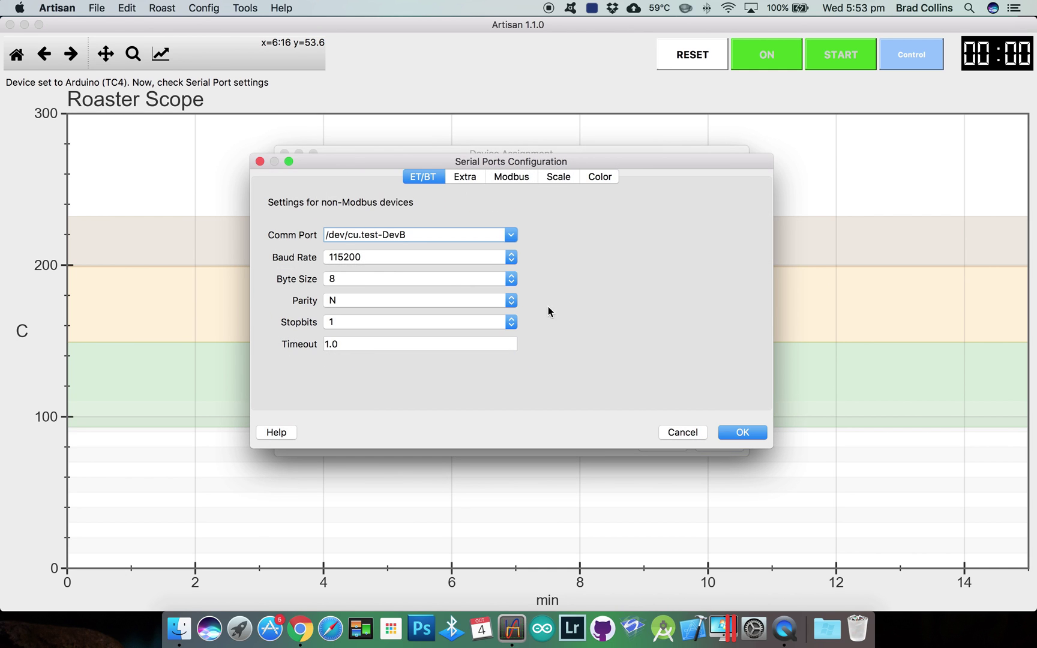
# Step: Set the serial port's baud rate to 19200 and accept the port configuration
pyautogui.click(509, 256)
pyautogui.click(353, 221)
pyautogui.click(742, 432)
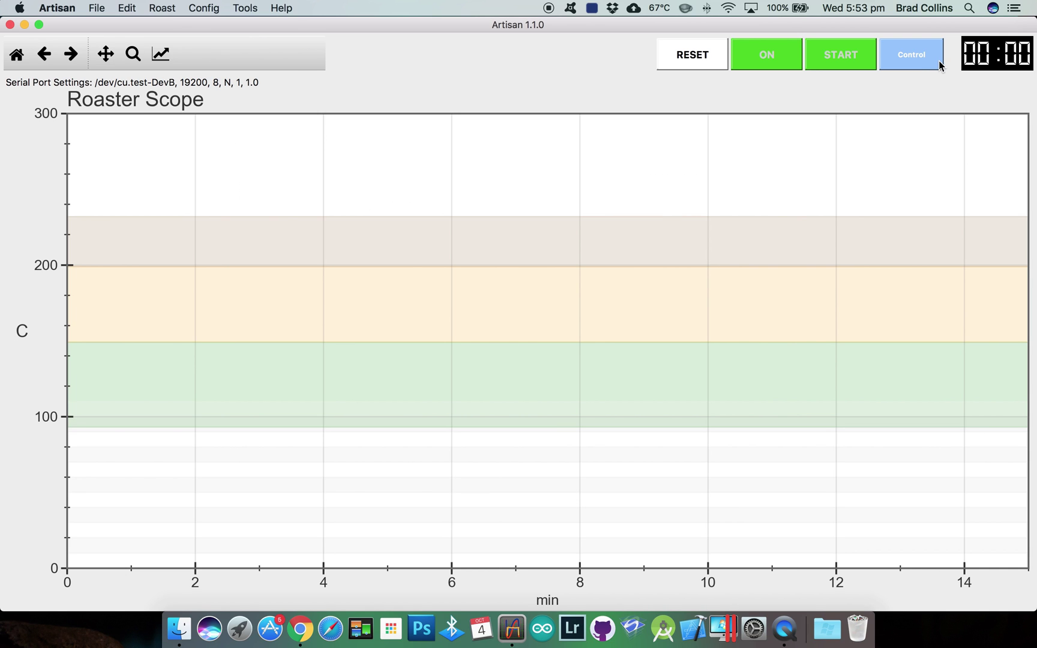
# Step: In the PID control settings, choose BT as the source and Heater as the positive target
pyautogui.click(914, 66)
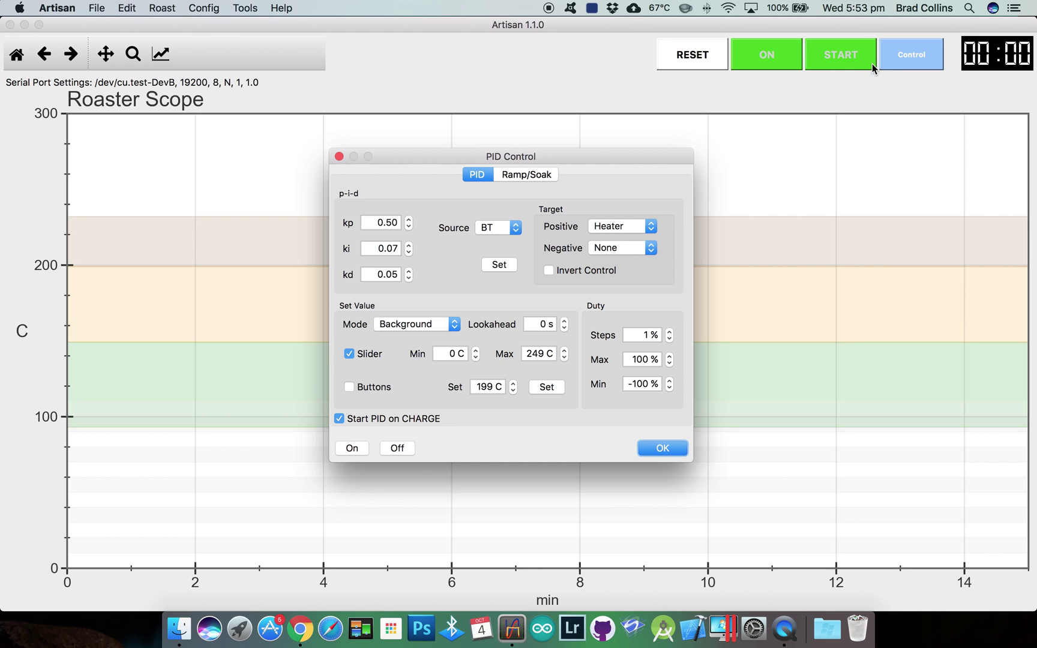
pyautogui.click(516, 228)
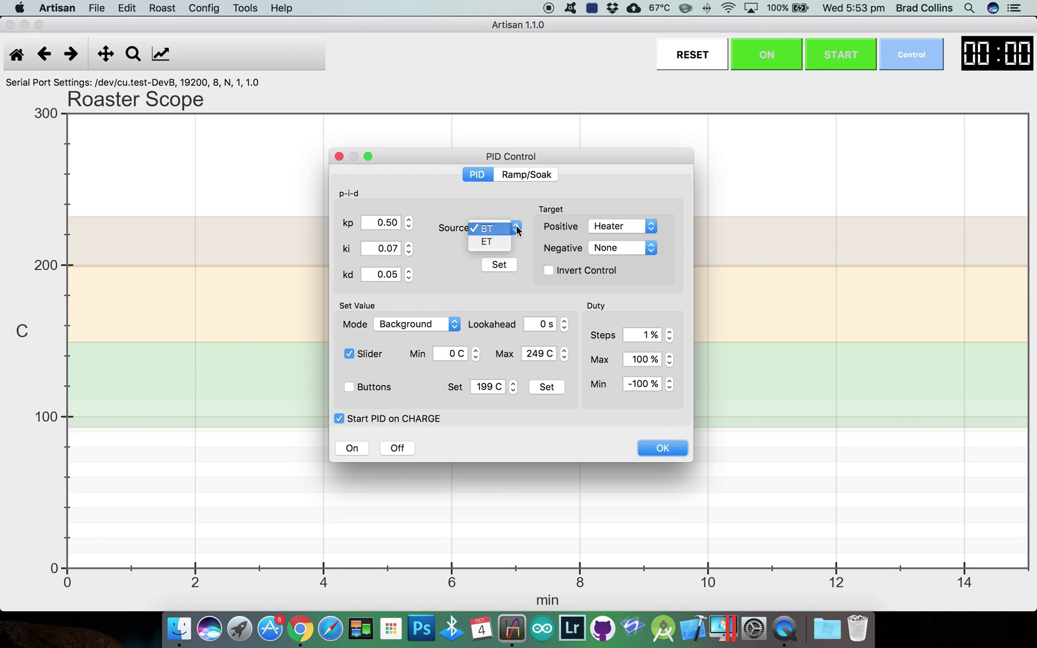
pyautogui.click(516, 229)
pyautogui.click(628, 230)
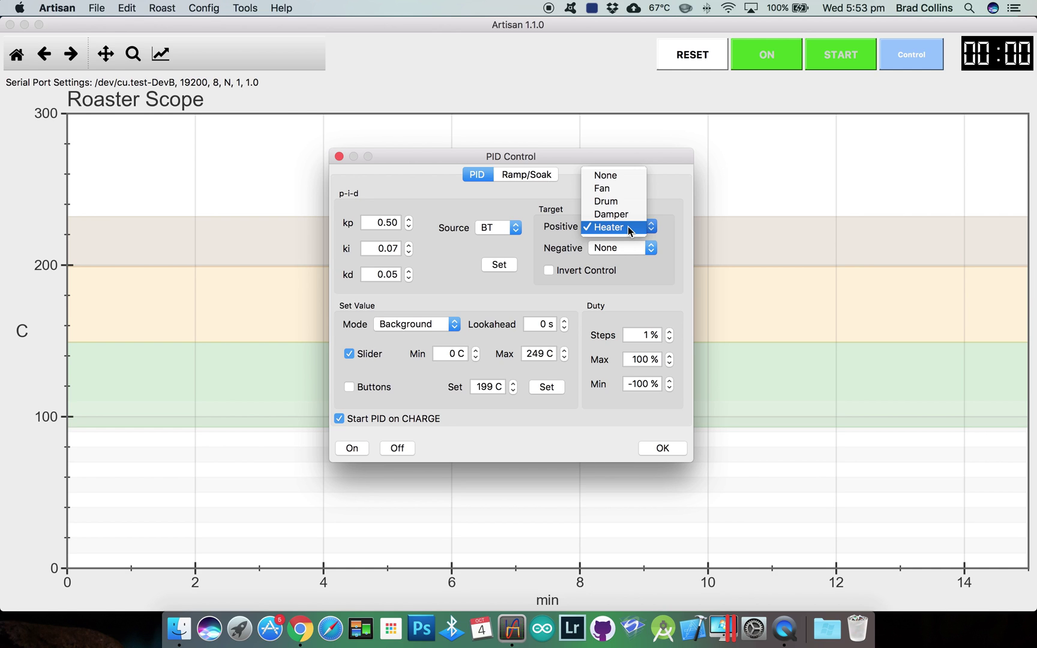
pyautogui.click(629, 228)
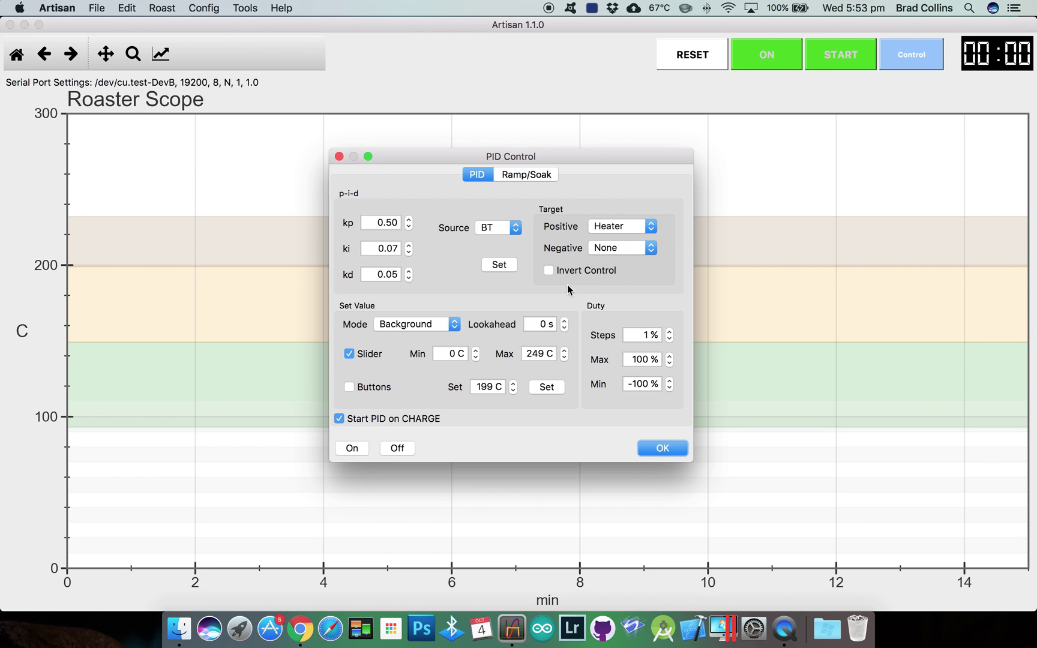
# Step: Set the PID lookahead to 10 s, disable the set value slider and accept the settings
pyautogui.click(538, 327)
pyautogui.write('1')
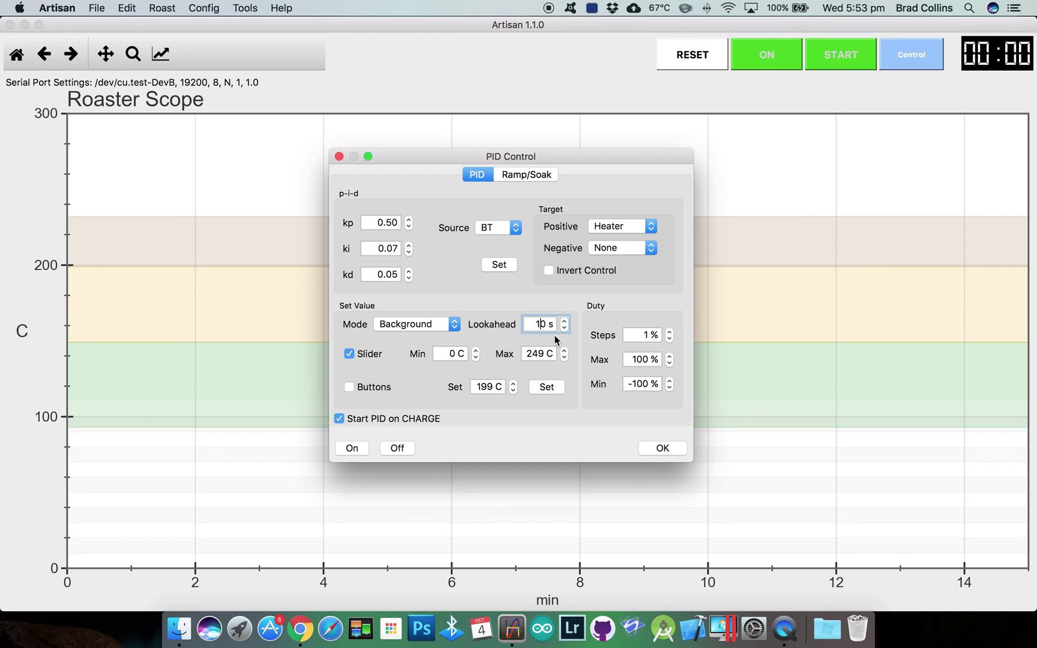
pyautogui.click(371, 355)
pyautogui.click(660, 451)
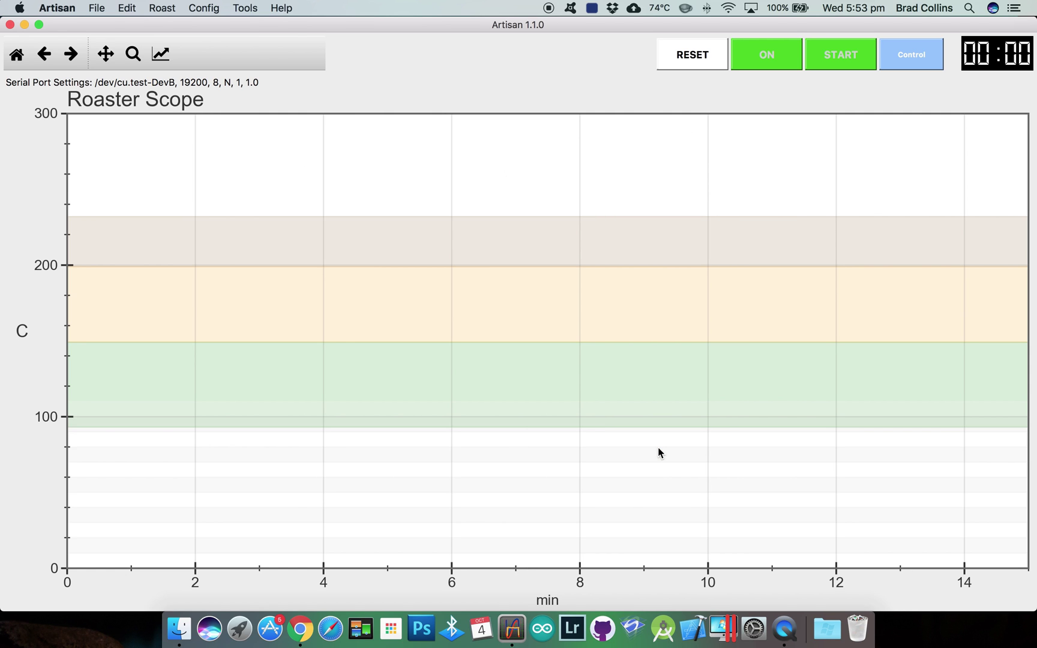
# Step: Load Background Log.alog from the Desktop as the background profile and close the background settings
pyautogui.click(163, 8)
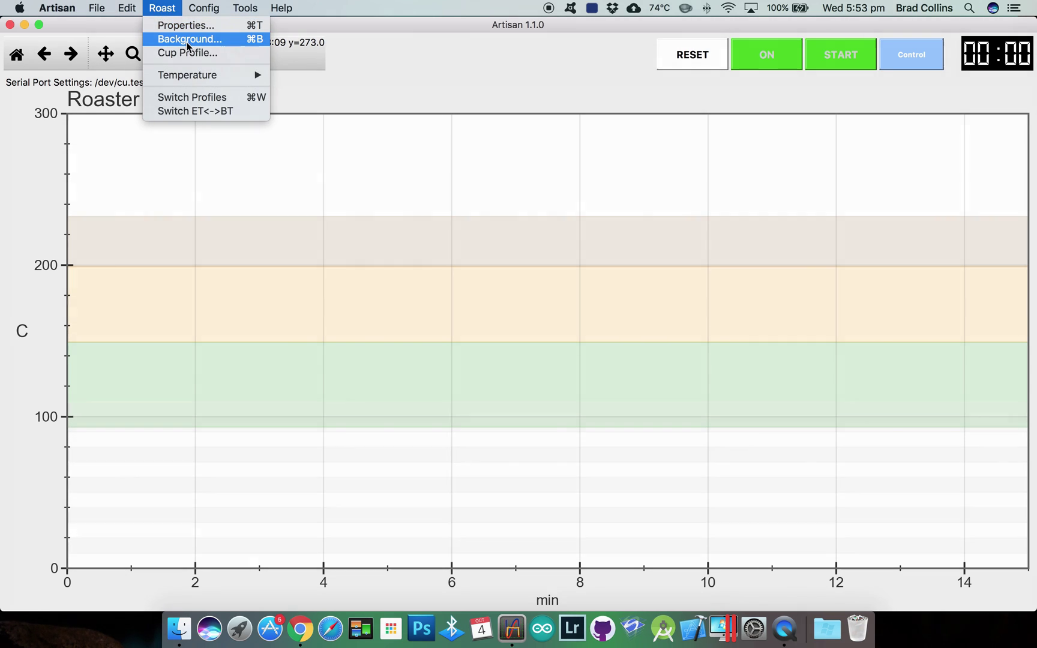
pyautogui.click(219, 53)
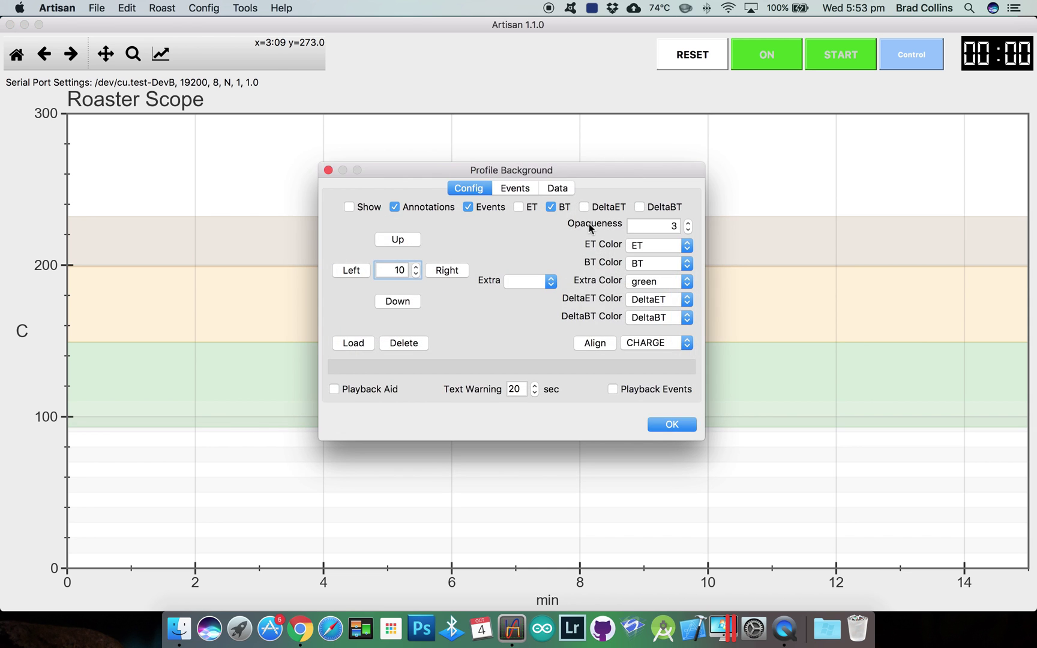
pyautogui.click(353, 343)
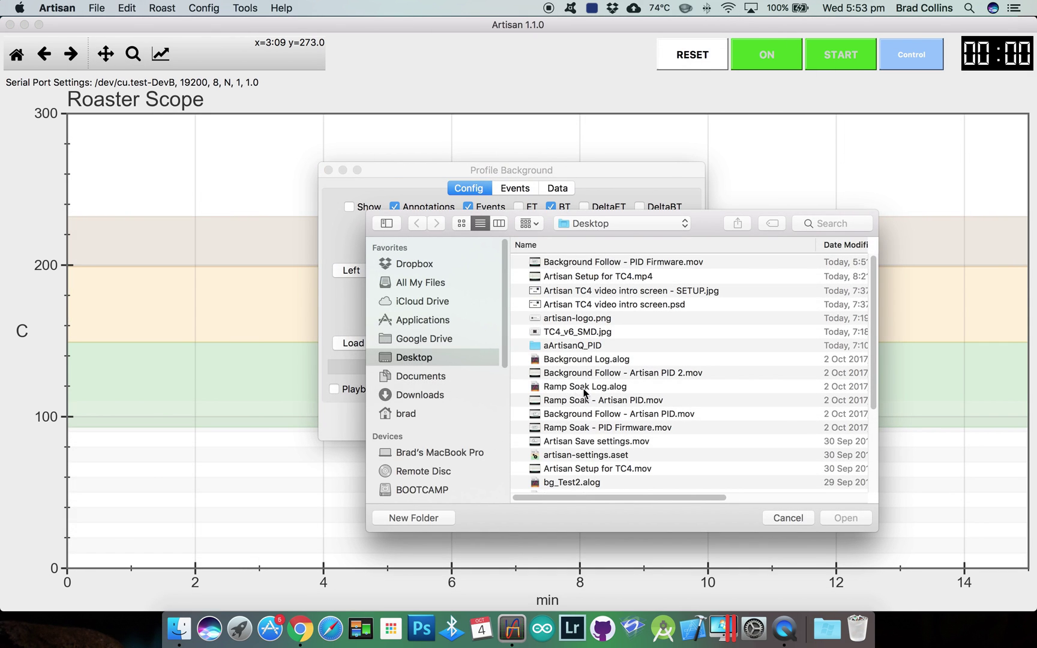
pyautogui.click(594, 364)
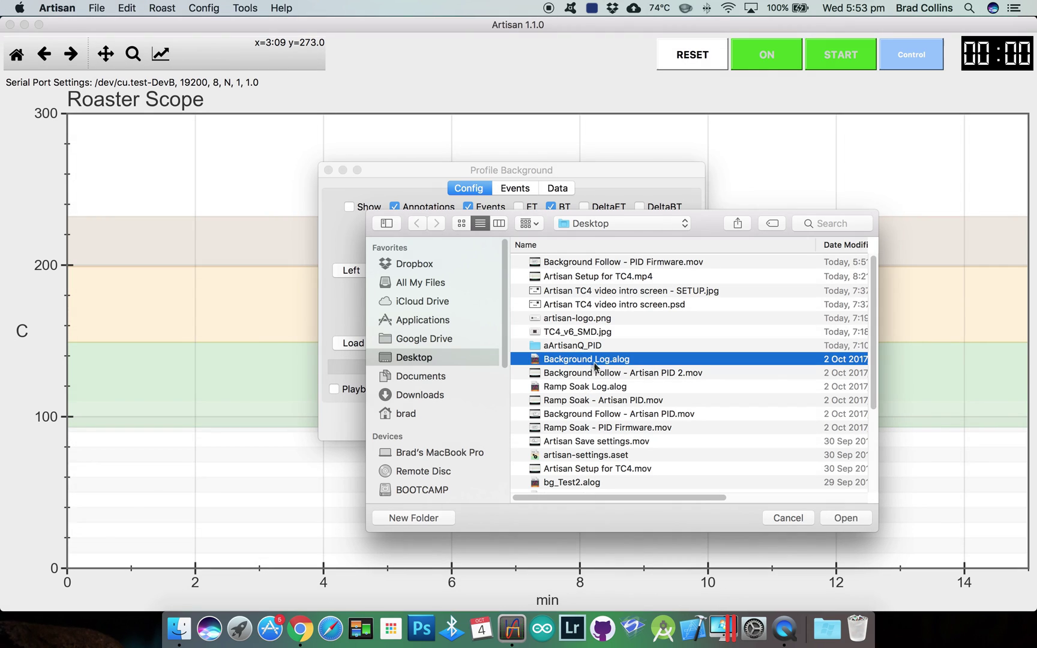
pyautogui.click(847, 525)
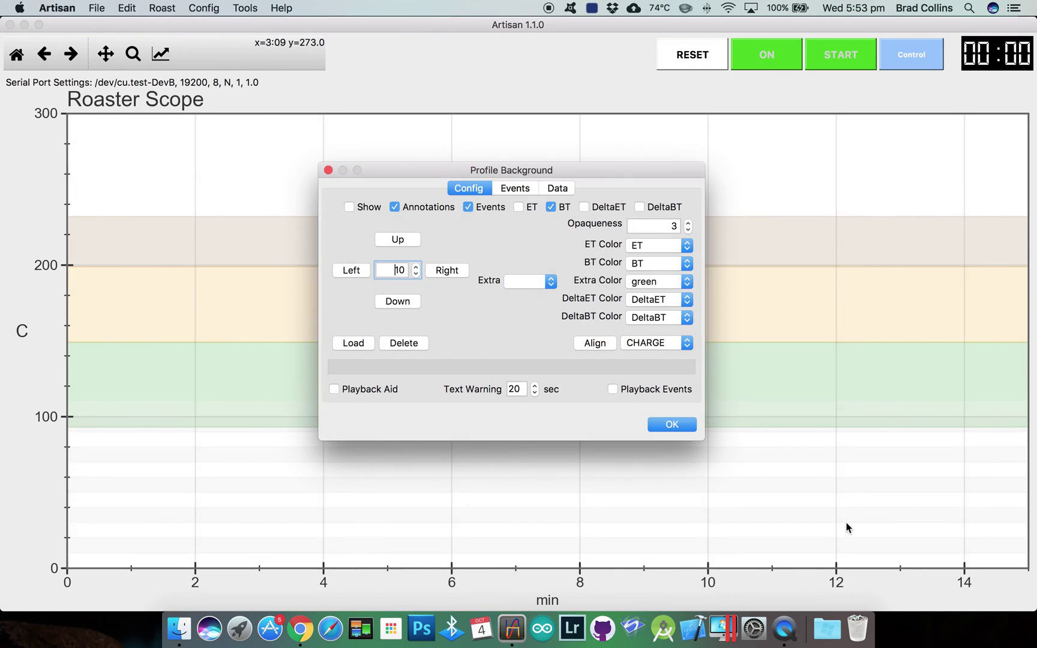
pyautogui.click(674, 425)
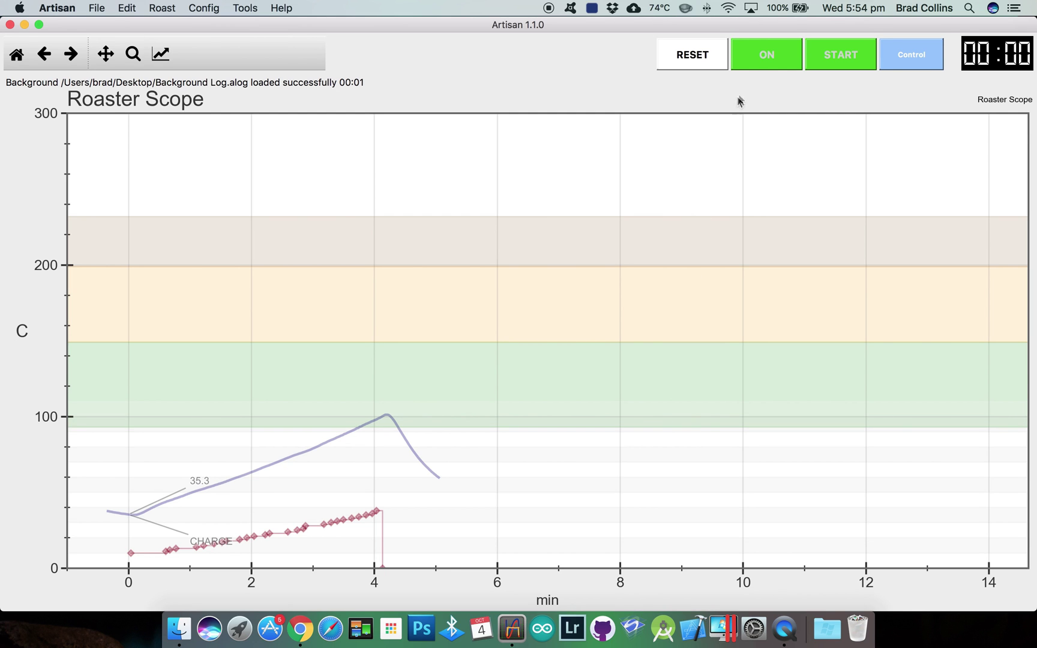
# Step: Start monitoring and recording the roast, and mark the CHARGE event
pyautogui.click(777, 52)
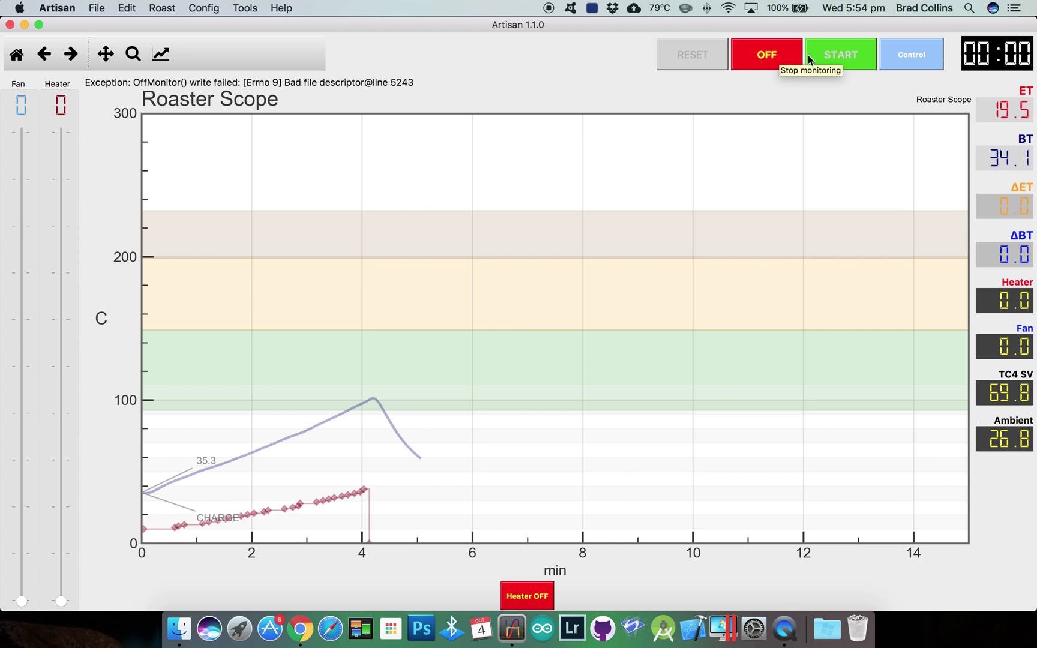
pyautogui.click(843, 58)
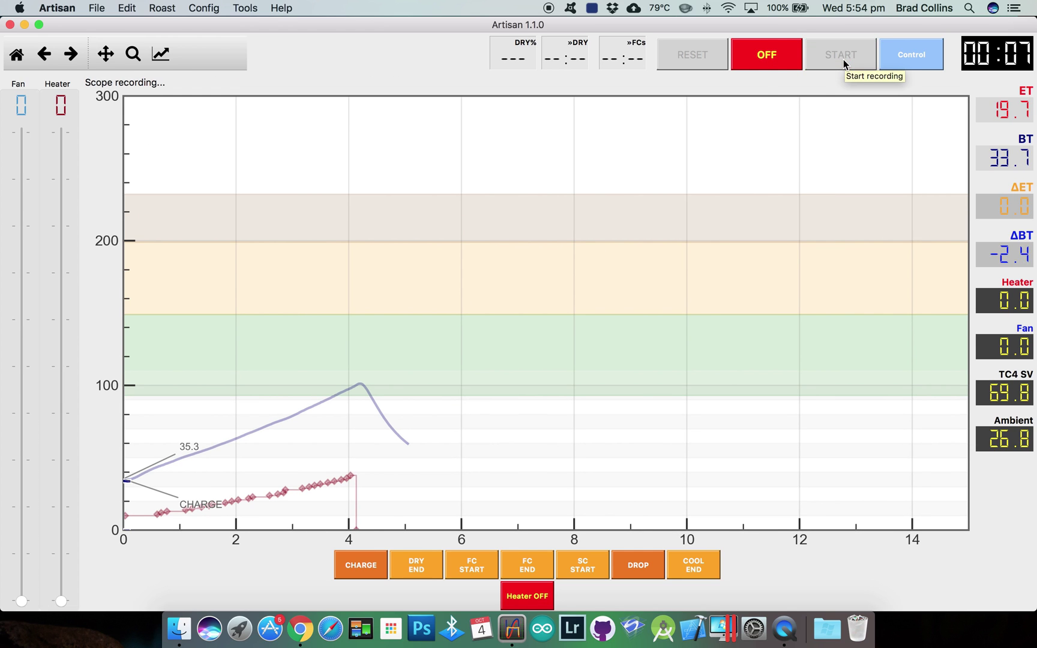
pyautogui.click(357, 568)
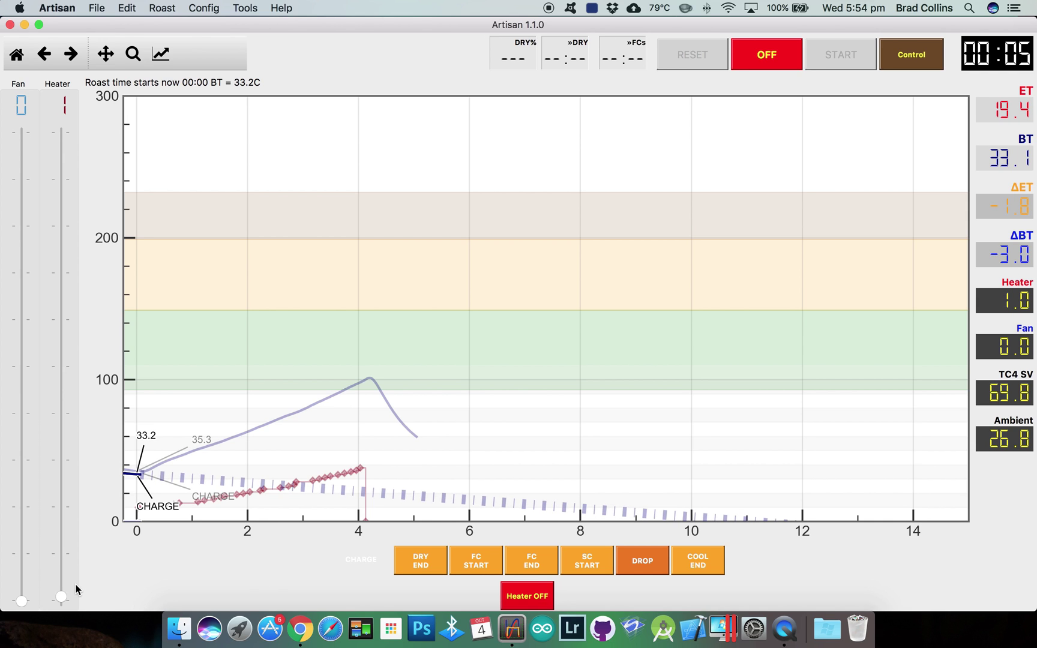
pyautogui.scroll(2, 78, 584)
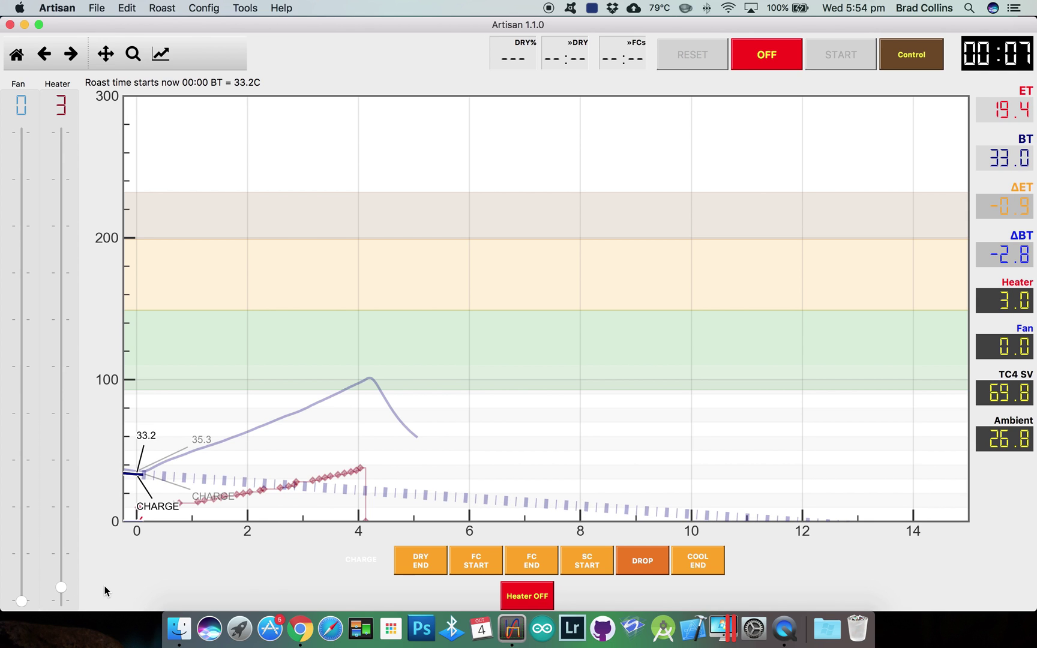
pyautogui.press('Up')
pyautogui.press('Up')
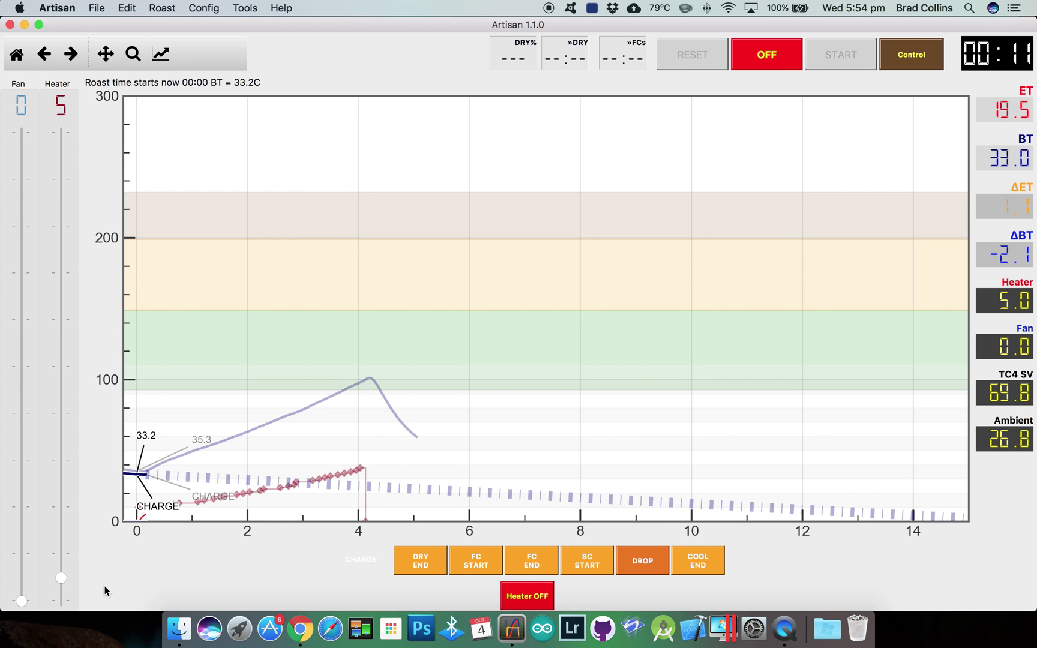
pyautogui.press('Up')
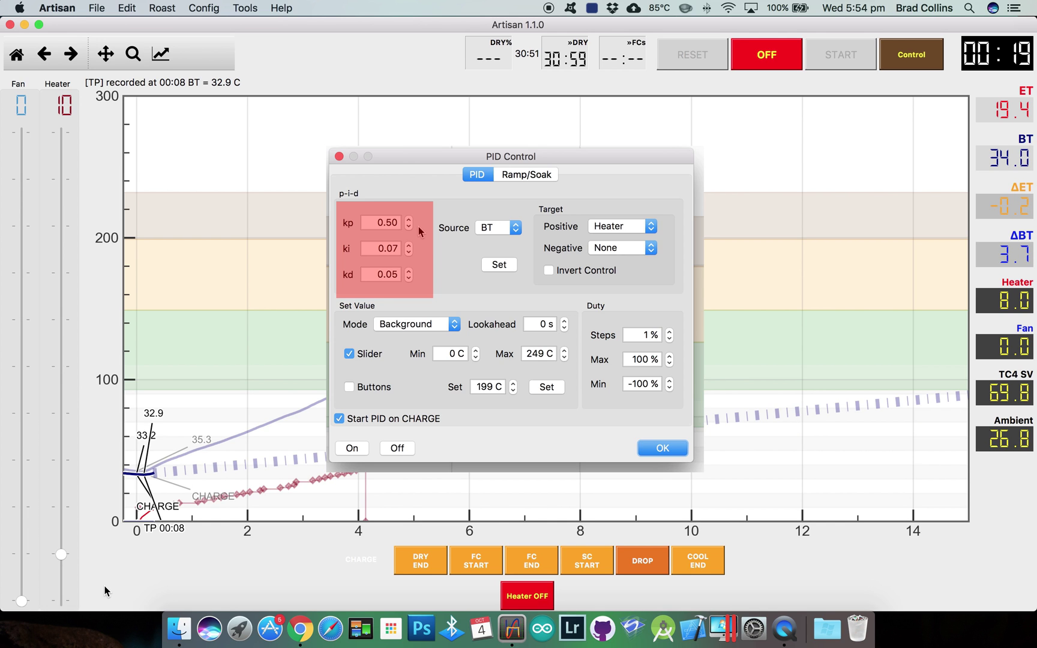
pyautogui.press('Return')
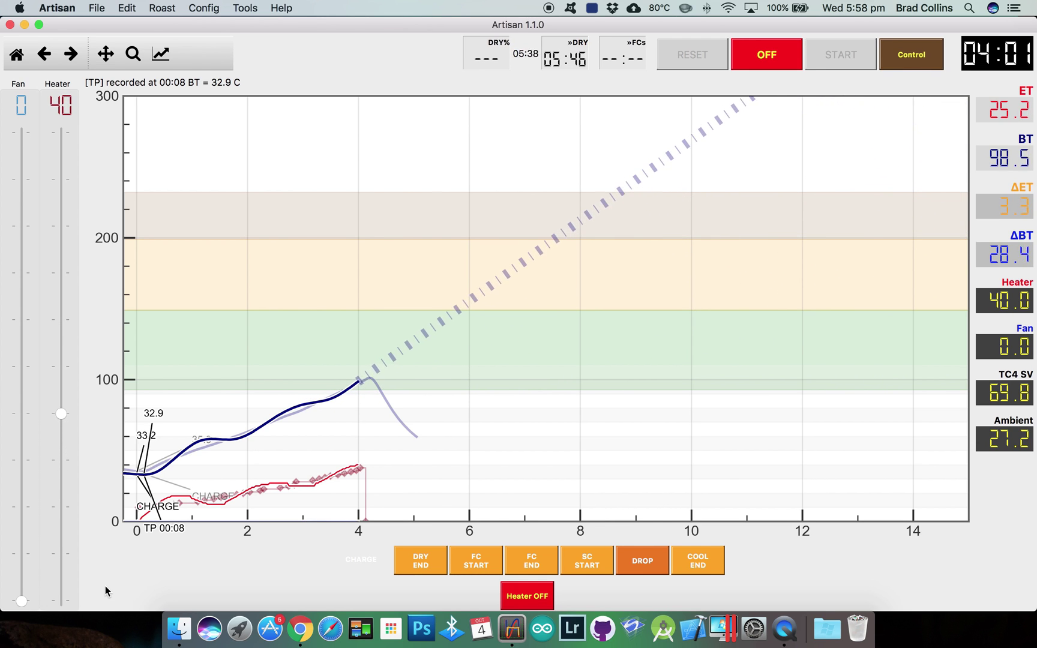
# Step: Turn off PID control for the running roast and close its settings
pyautogui.click(927, 63)
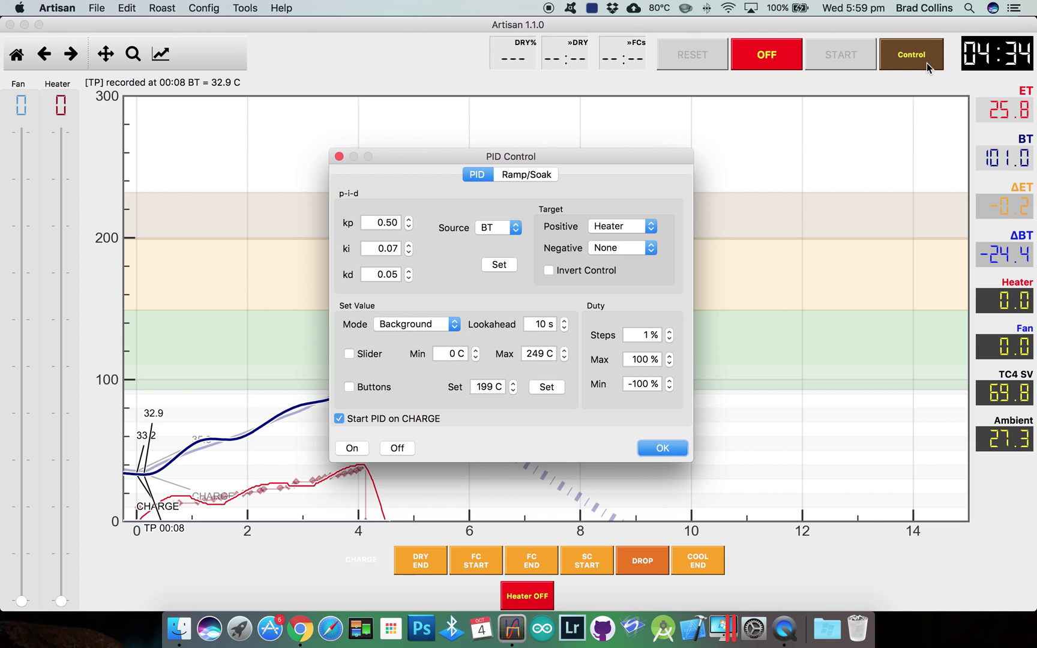
pyautogui.click(401, 451)
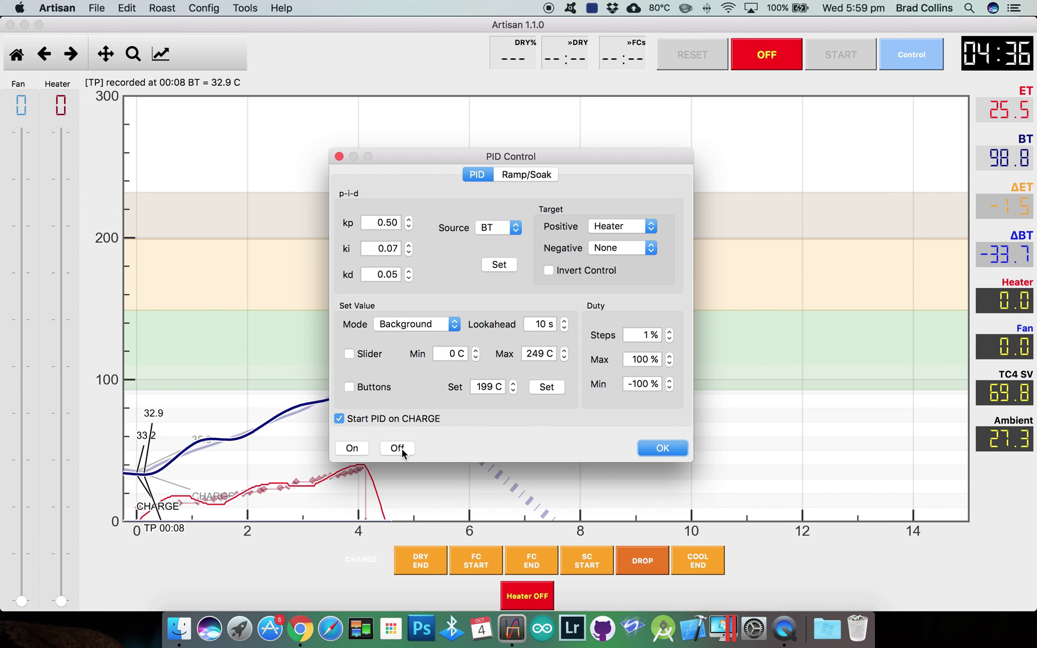
pyautogui.click(650, 448)
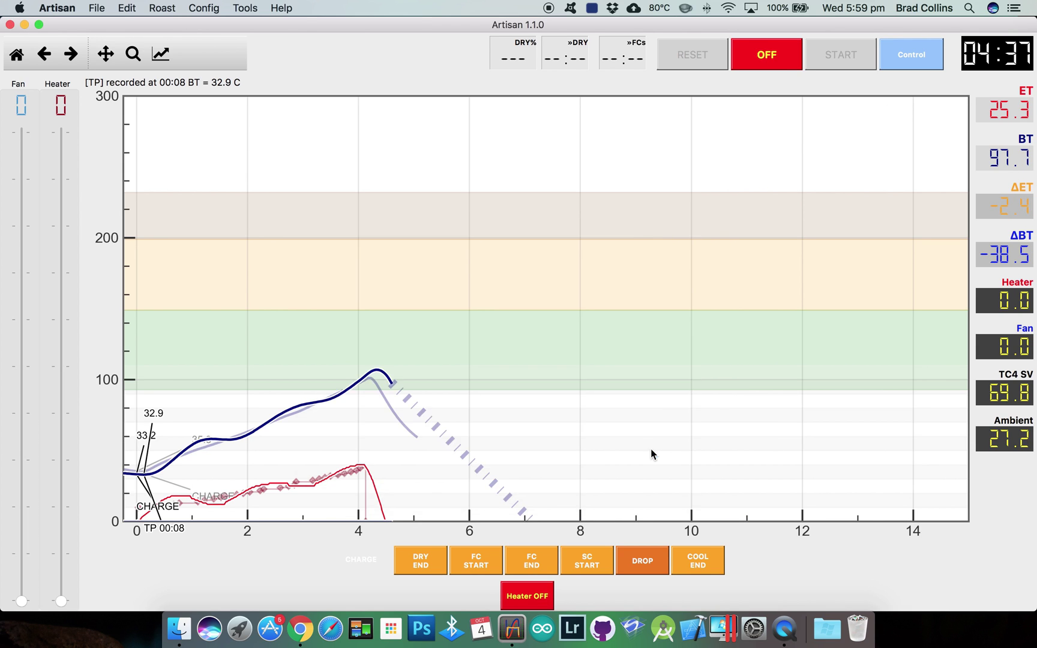
# Step: Switch the heater off and stop monitoring the roast
pyautogui.click(517, 598)
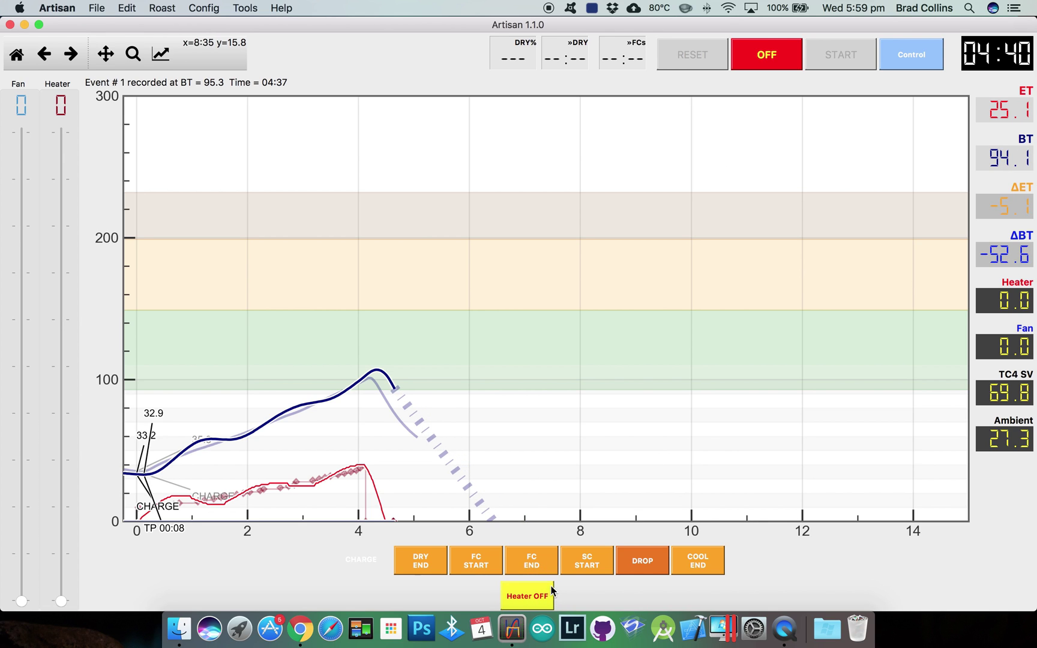
pyautogui.click(766, 56)
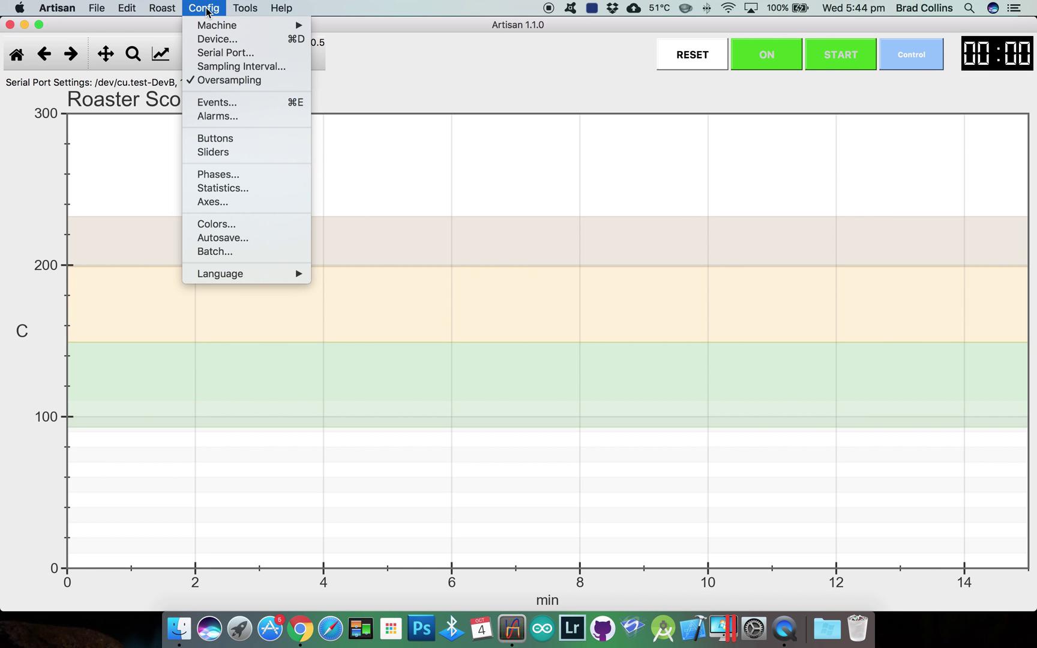
# Step: Enable PID Firmware in the TC4 device assignment and set the serial port's baud rate to 19200
pyautogui.click(213, 39)
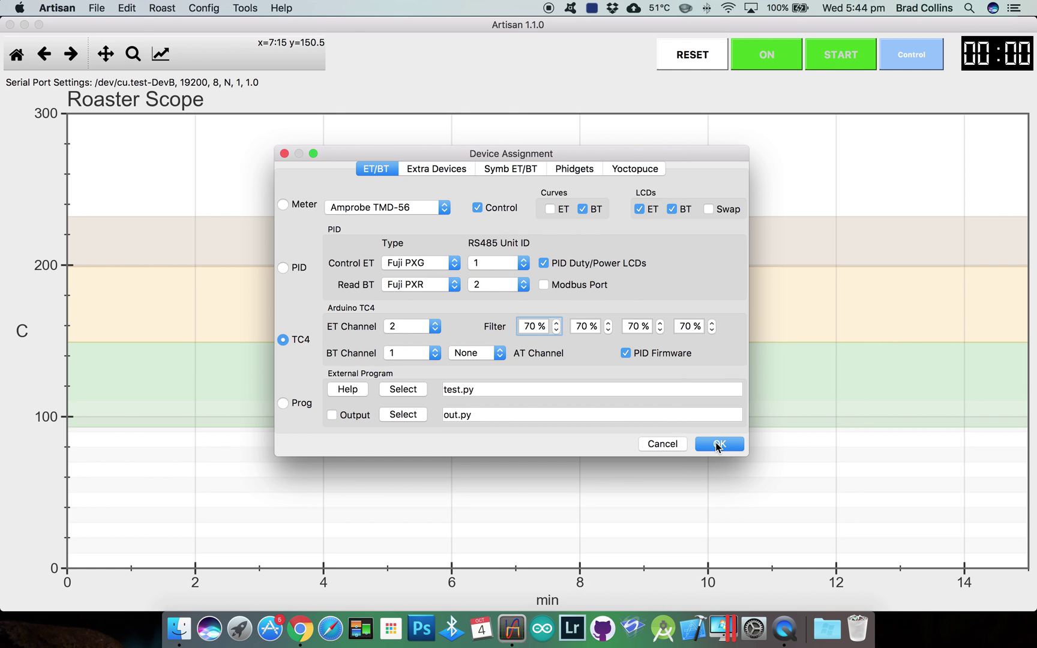
pyautogui.click(718, 445)
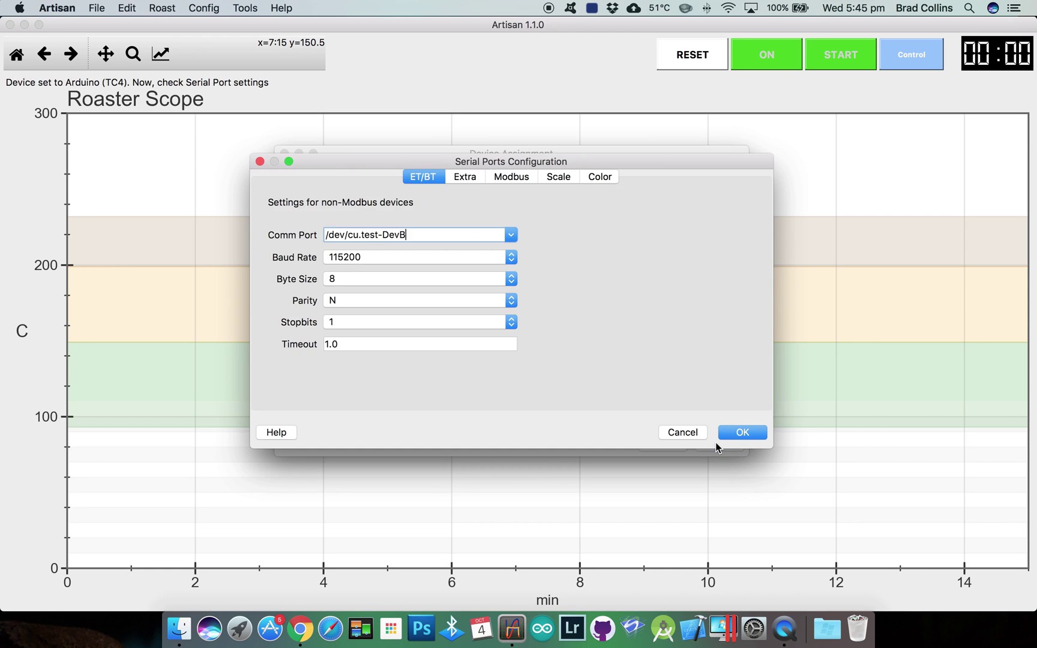
pyautogui.click(511, 257)
pyautogui.click(392, 224)
pyautogui.click(747, 434)
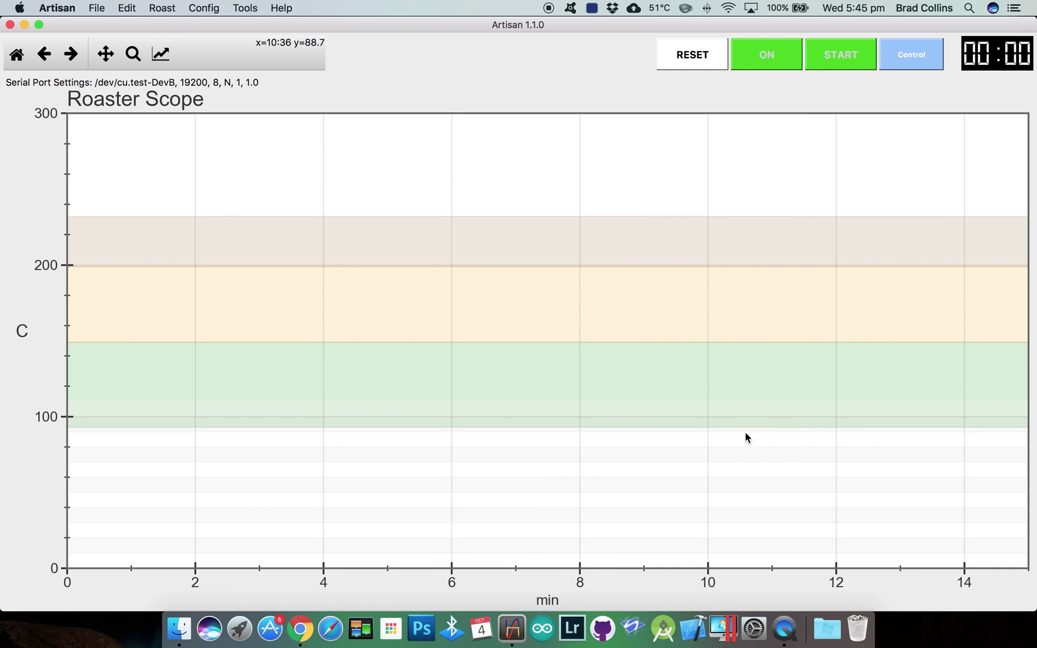
# Step: Load Background Log.alog from the Desktop as the background profile
pyautogui.click(168, 8)
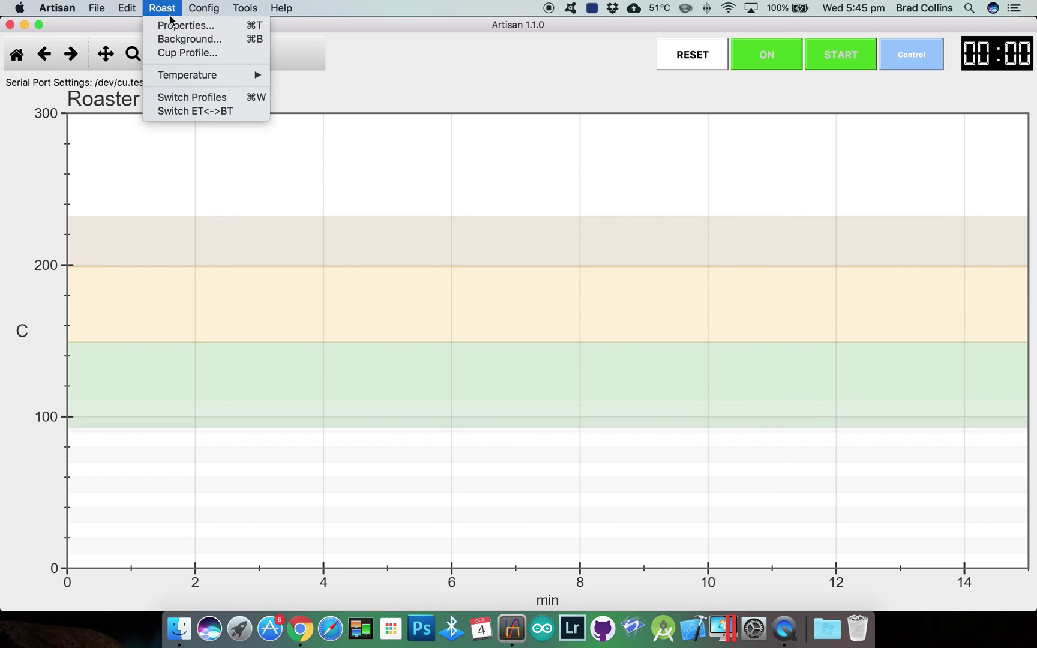
pyautogui.click(179, 44)
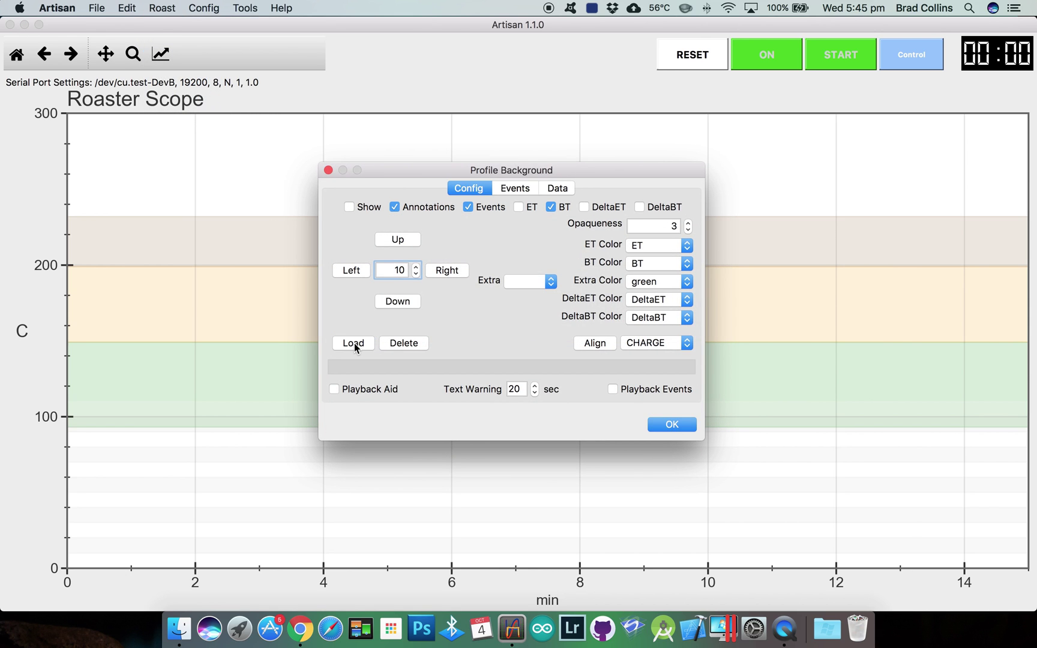
pyautogui.click(354, 343)
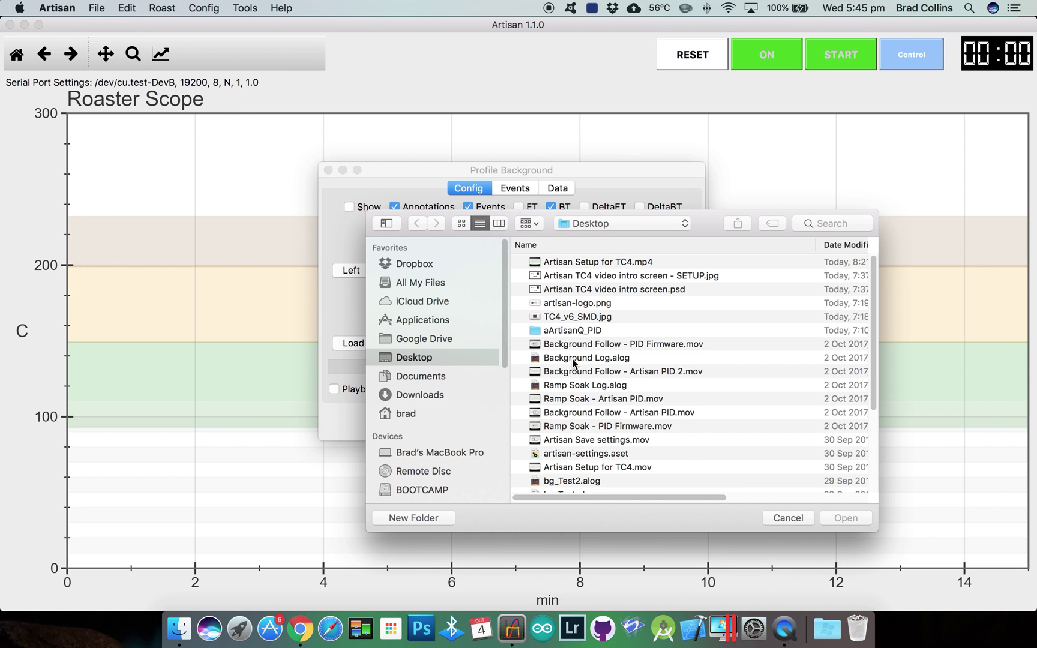
pyautogui.click(572, 359)
pyautogui.click(846, 519)
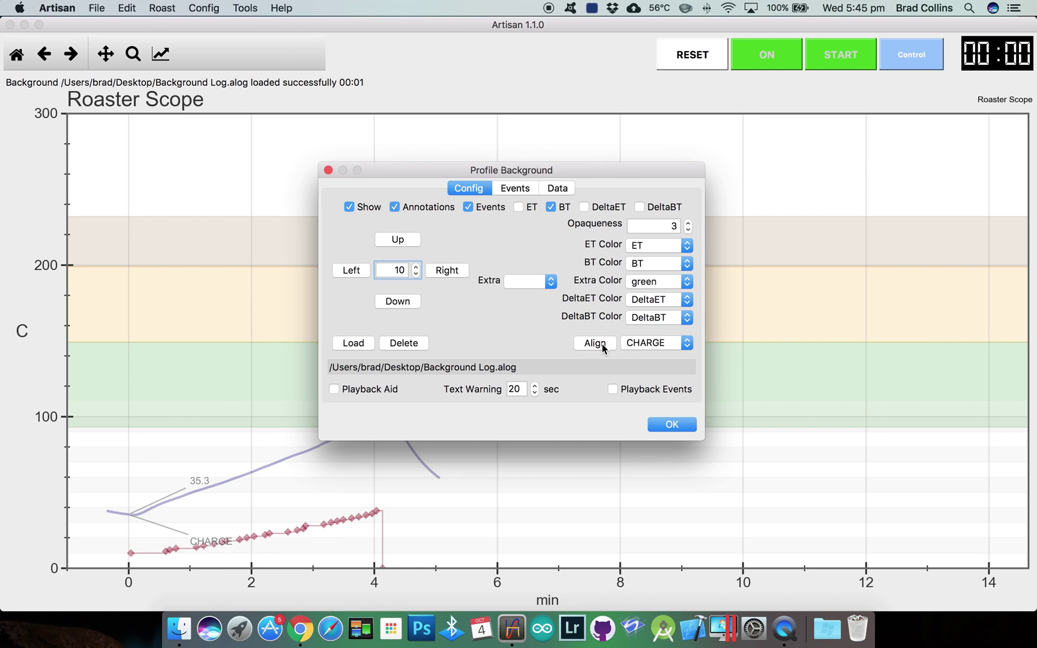
# Step: Accept the background profile settings and confirm PID control in Background mode with source 1, the slider and Start PID on CHARGE enabled
pyautogui.click(687, 426)
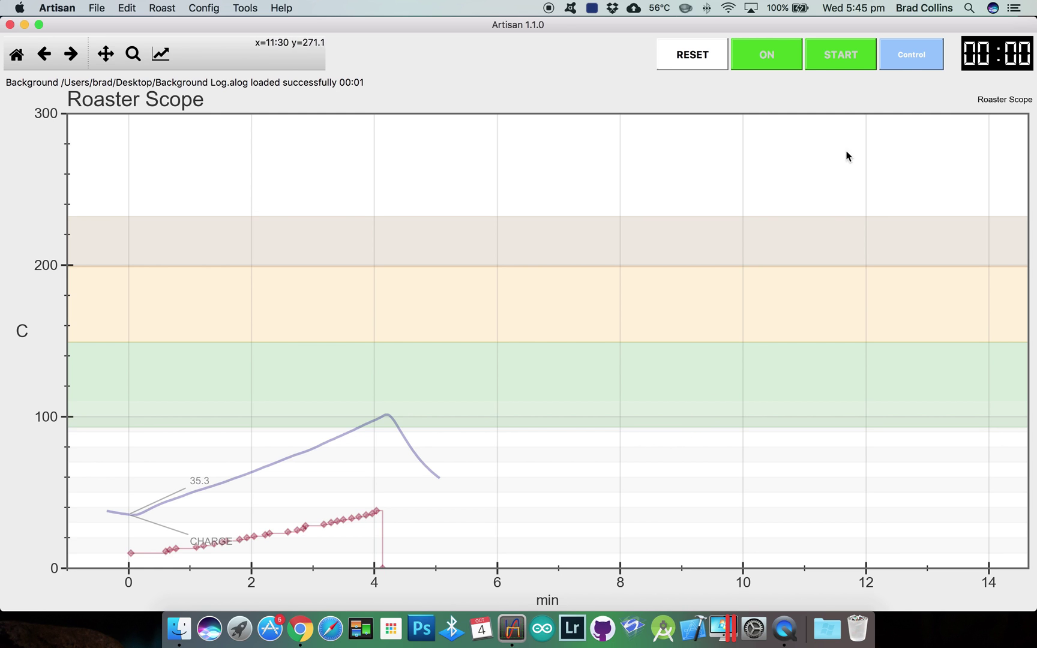
pyautogui.click(905, 66)
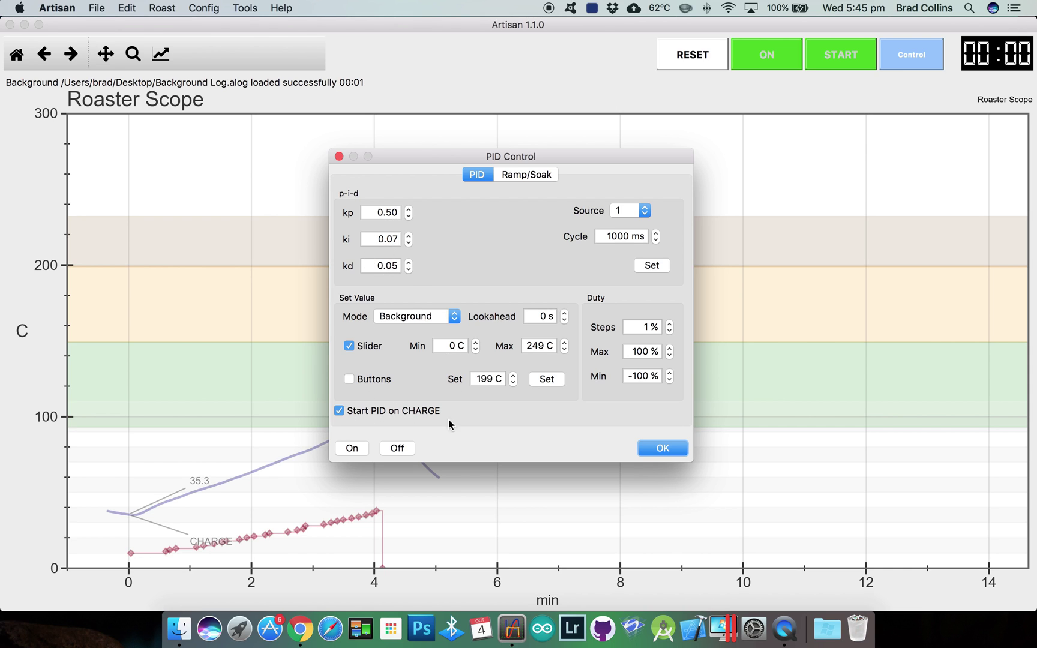
pyautogui.click(669, 451)
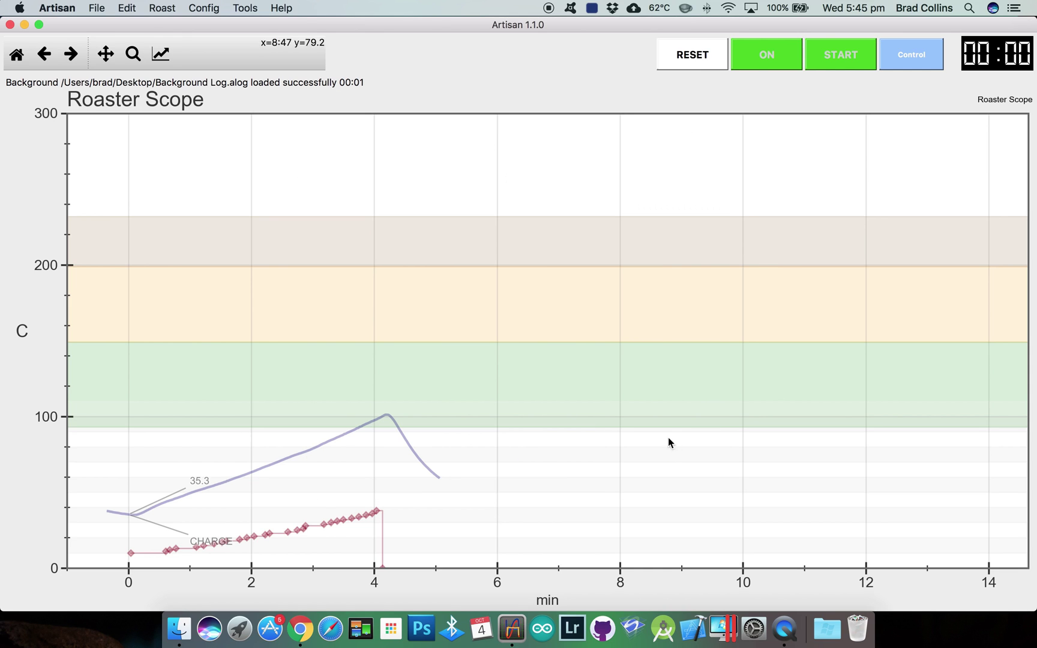
# Step: Start monitoring and recording the background-following roast, and mark the CHARGE event
pyautogui.click(766, 56)
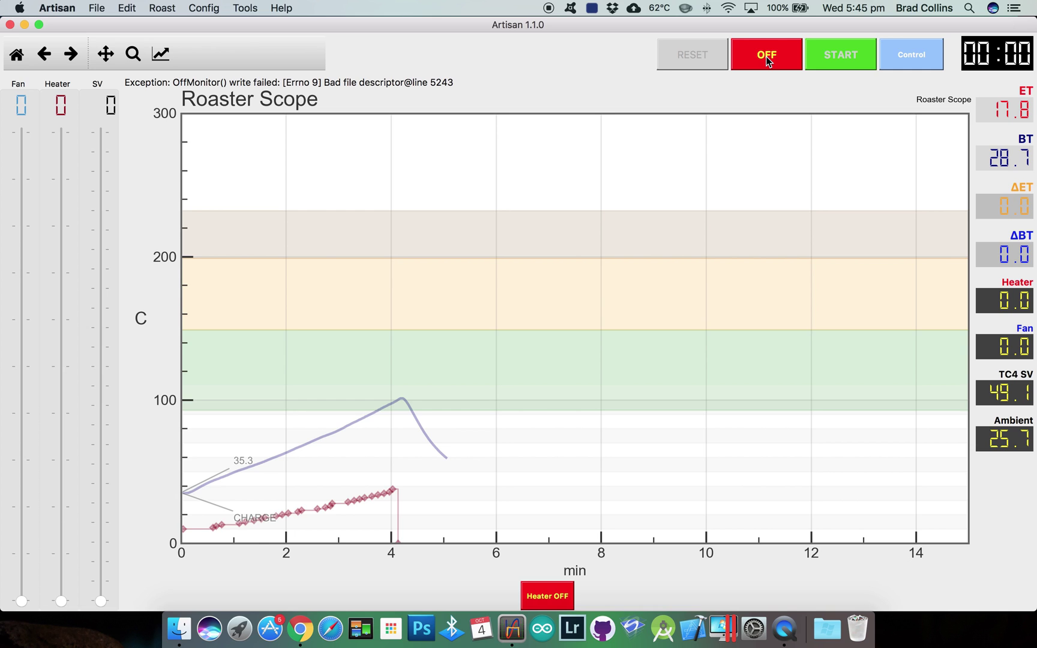
pyautogui.click(842, 54)
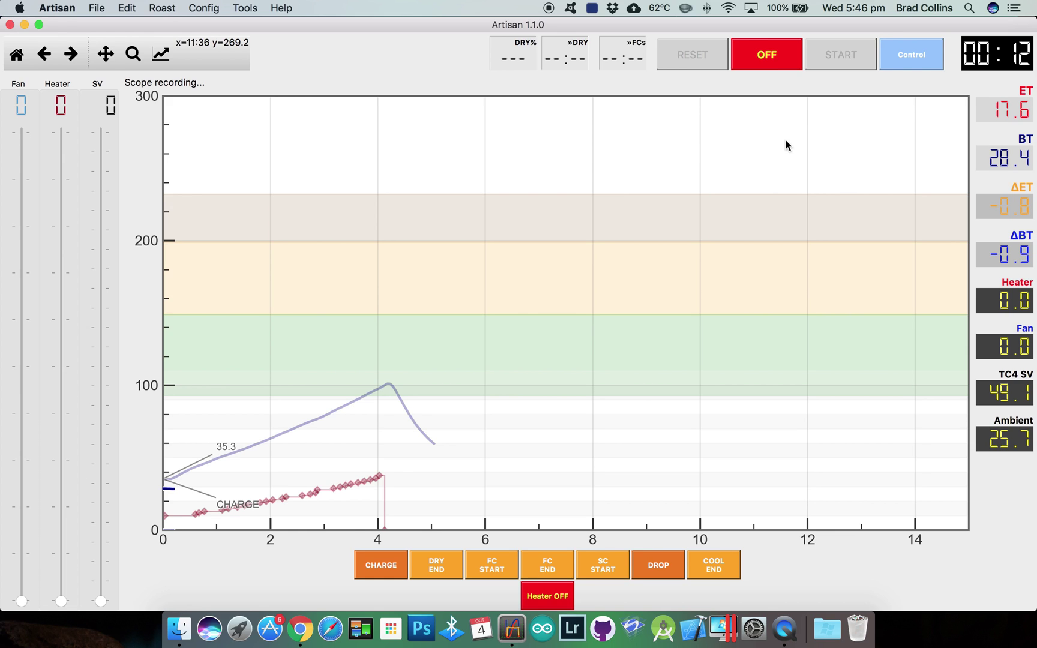
pyautogui.click(367, 570)
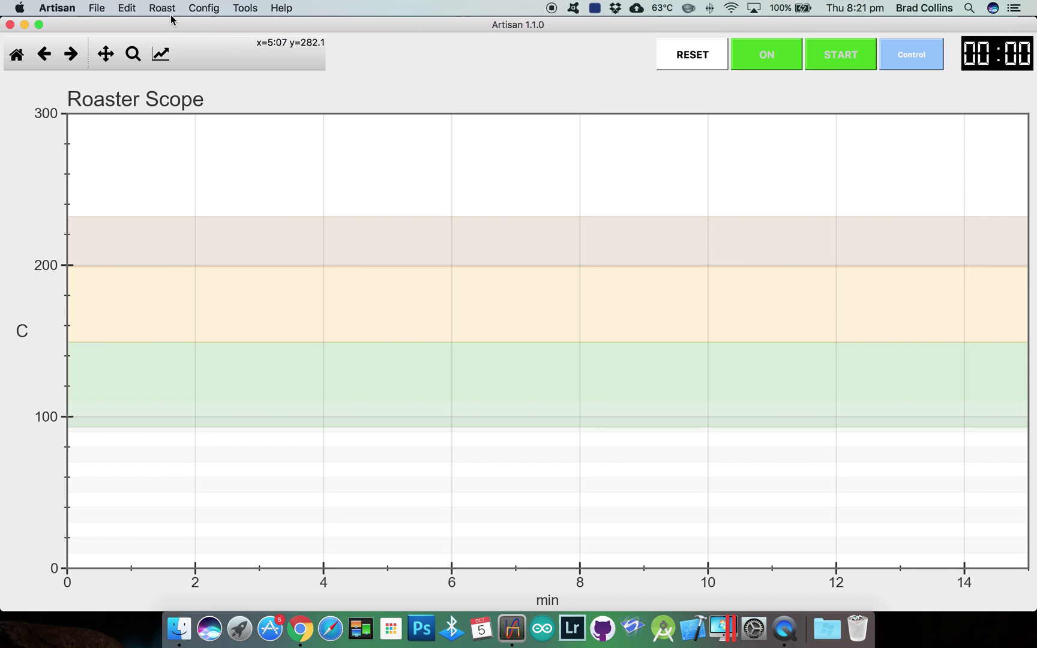
# Step: Confirm the TC4 device assignment with PID Firmware disabled and set the serial port's baud rate to 19200
pyautogui.click(212, 11)
pyautogui.click(214, 41)
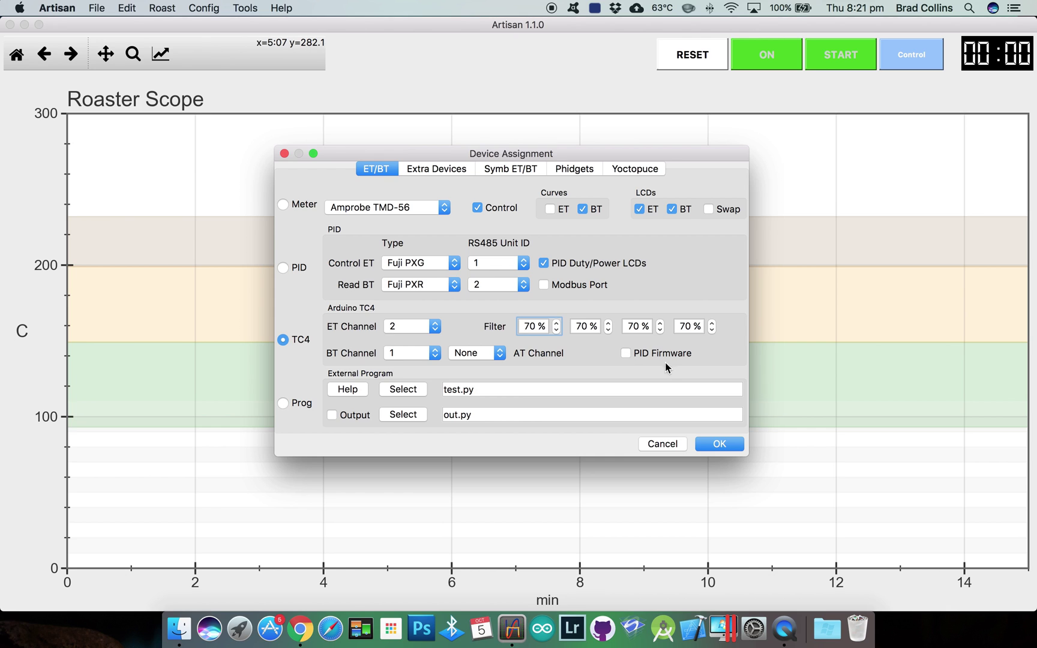
pyautogui.click(719, 445)
pyautogui.click(492, 258)
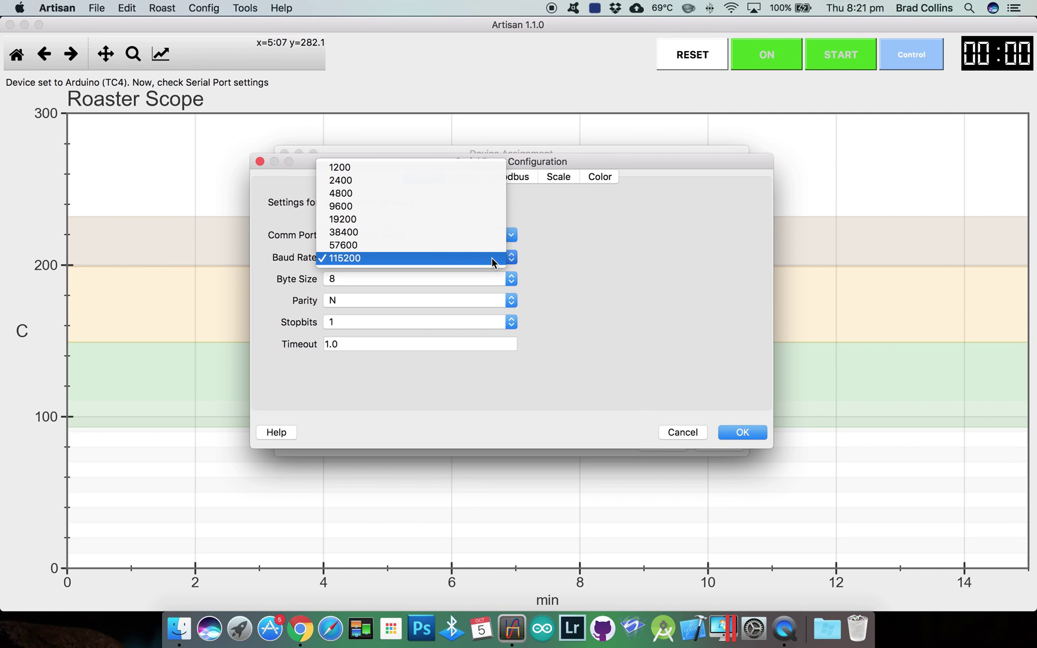
pyautogui.click(403, 219)
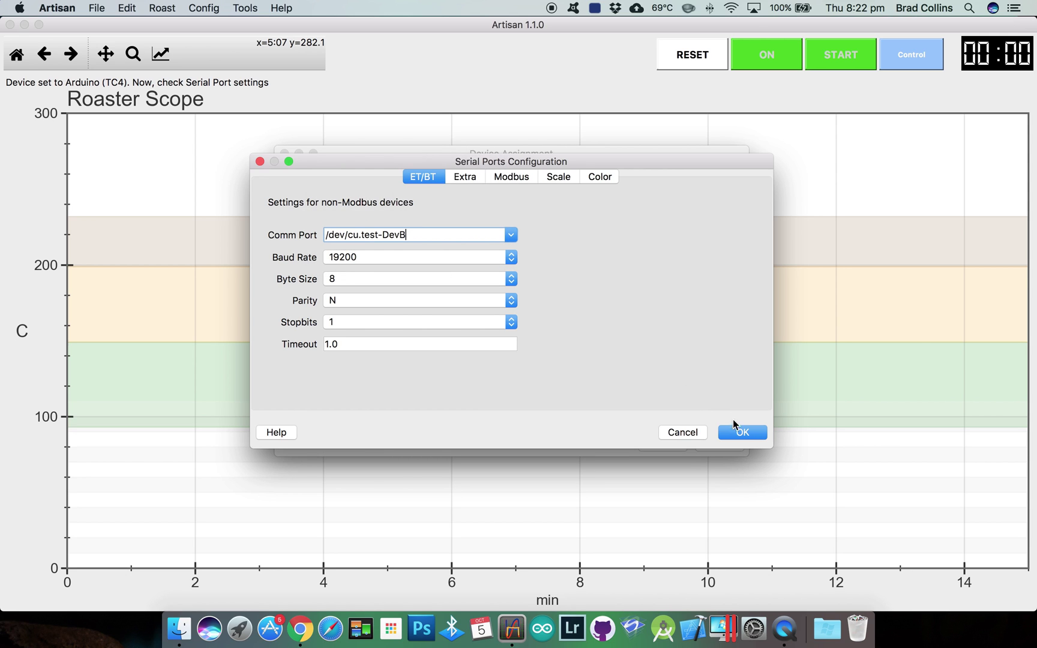
pyautogui.click(748, 433)
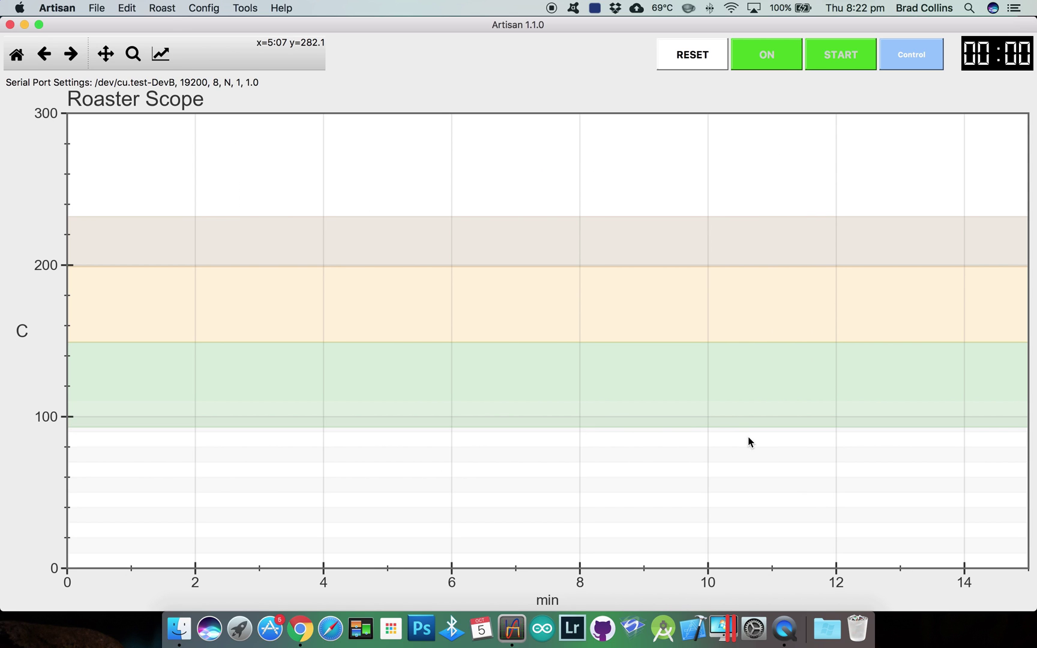
# Step: Choose Ramp/Soak mode for the software PID, with BT as the source and Heater as the positive target
pyautogui.click(916, 63)
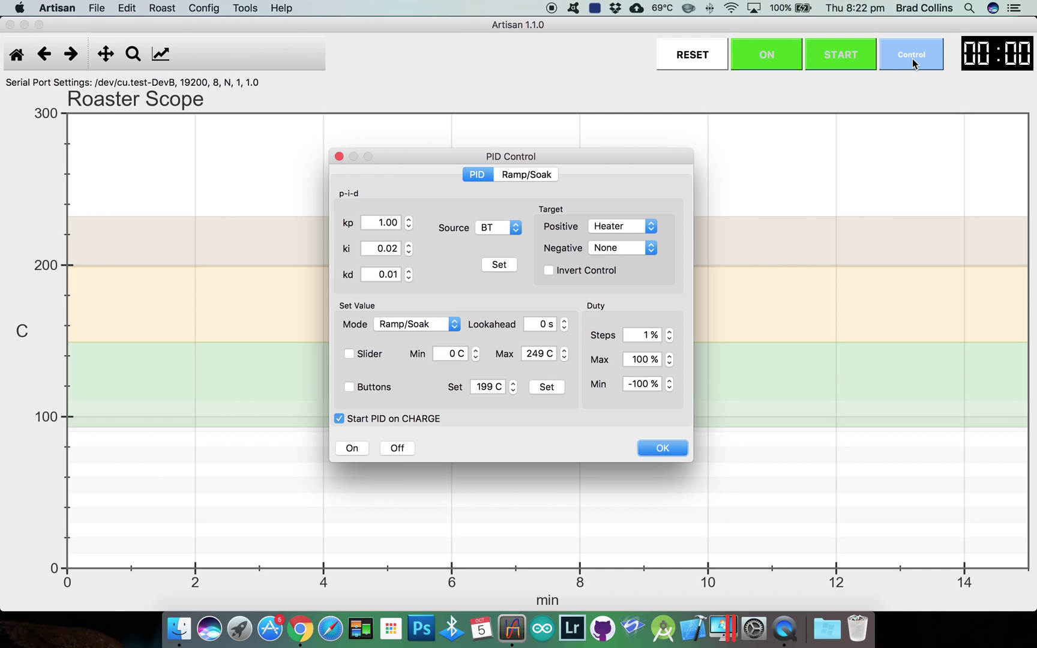
pyautogui.click(449, 327)
pyautogui.click(424, 327)
pyautogui.click(511, 231)
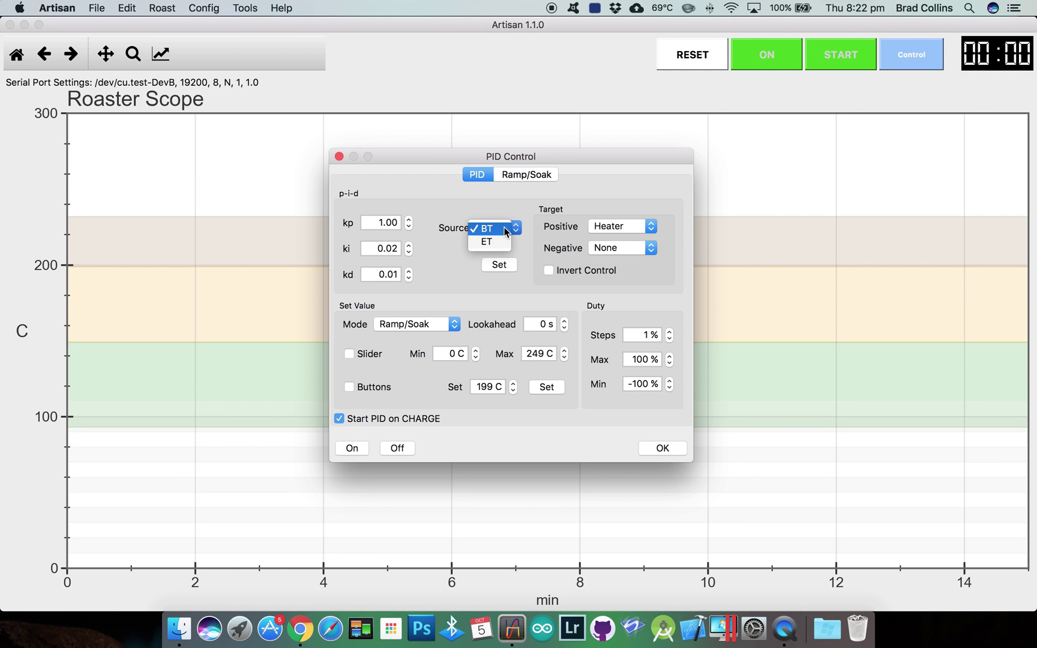
pyautogui.click(506, 230)
pyautogui.click(615, 232)
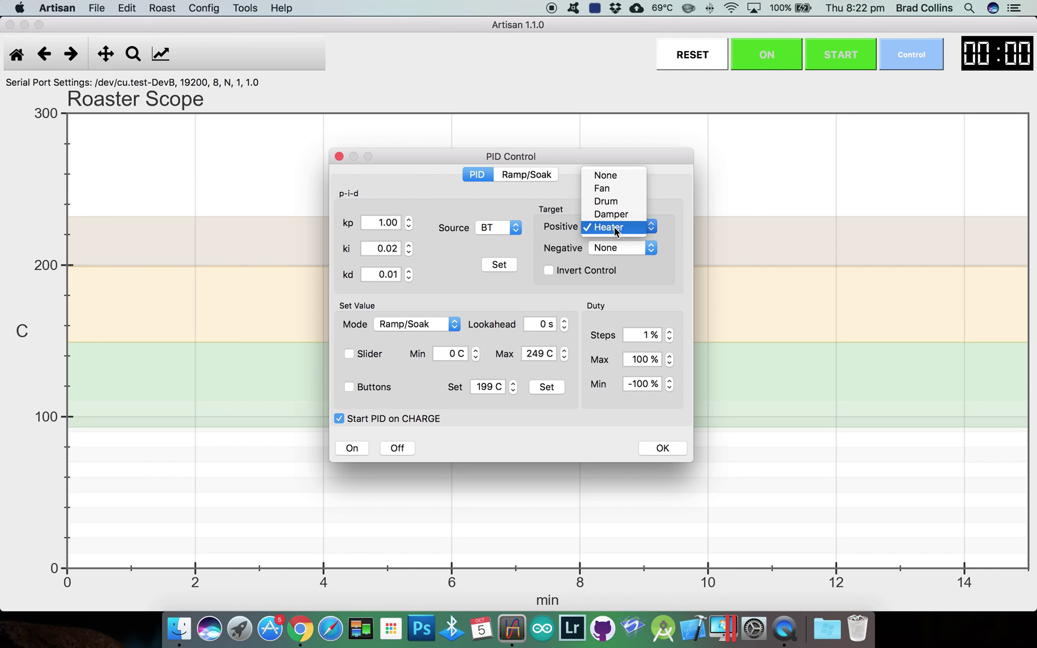
pyautogui.click(615, 232)
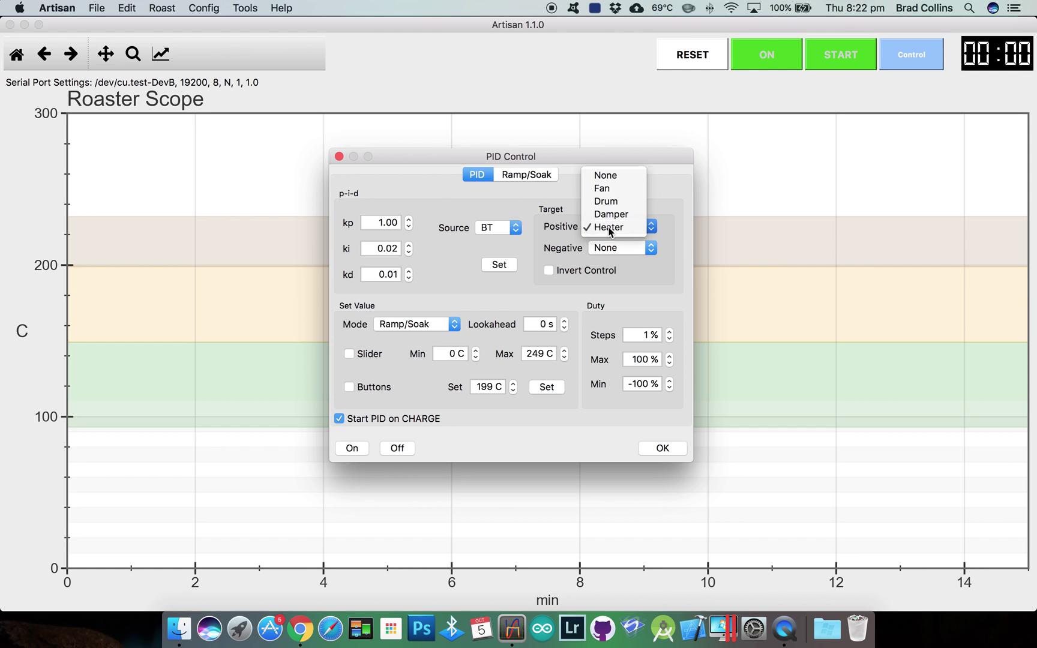
# Step: Check the Ramp/Soak table and accept the software PID settings
pyautogui.click(527, 175)
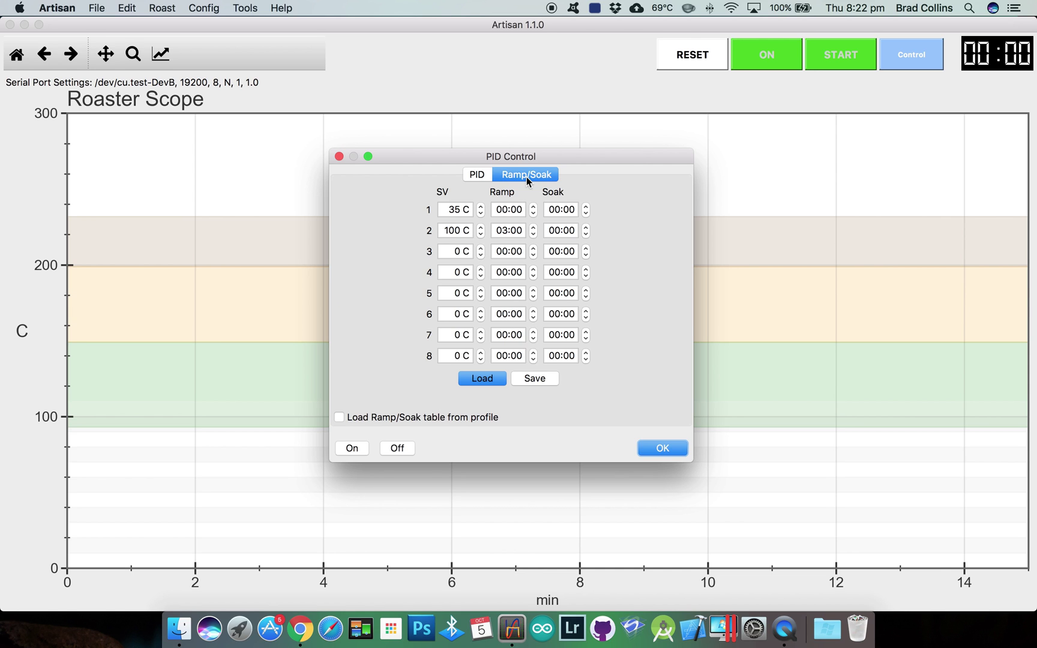
pyautogui.click(480, 174)
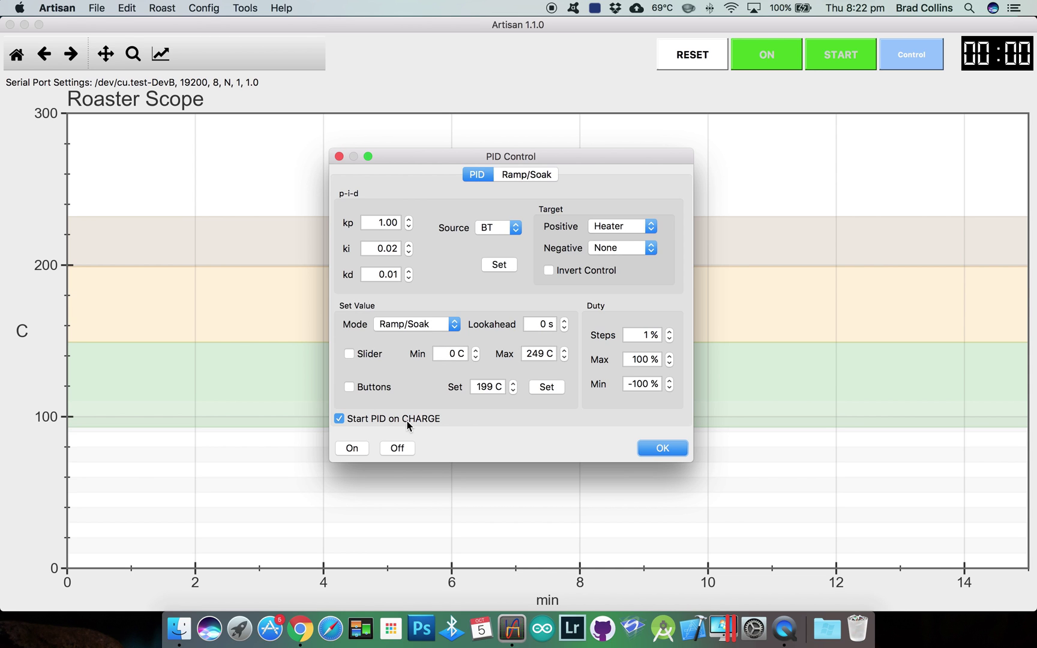
pyautogui.click(676, 453)
# Step: Start monitoring and recording the roast under software Ramp/Soak control, and mark the CHARGE event
pyautogui.click(771, 60)
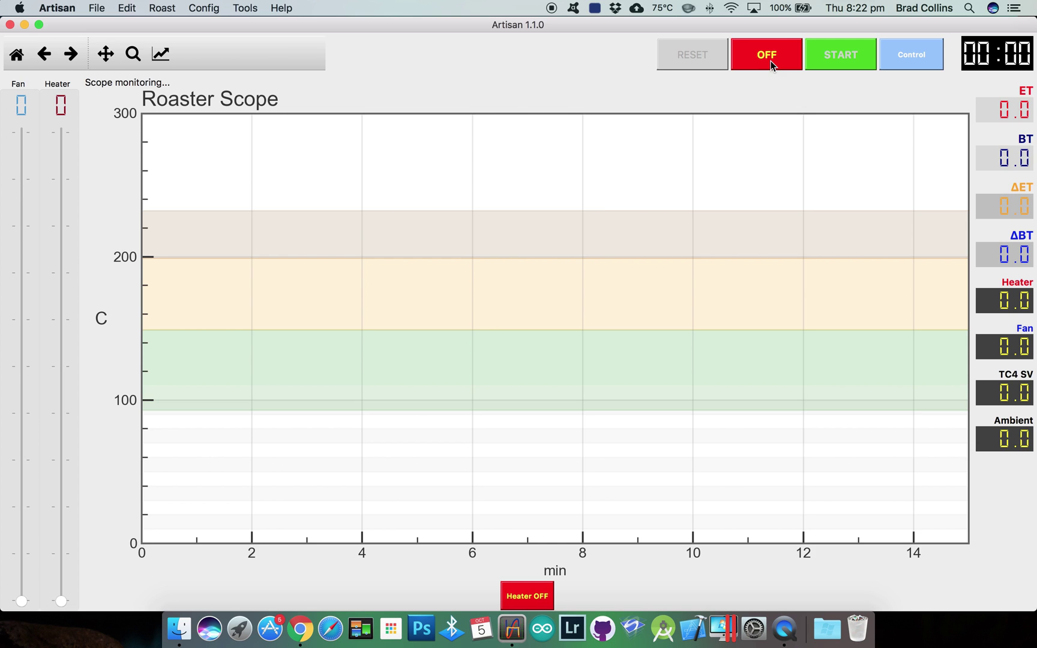
pyautogui.click(833, 54)
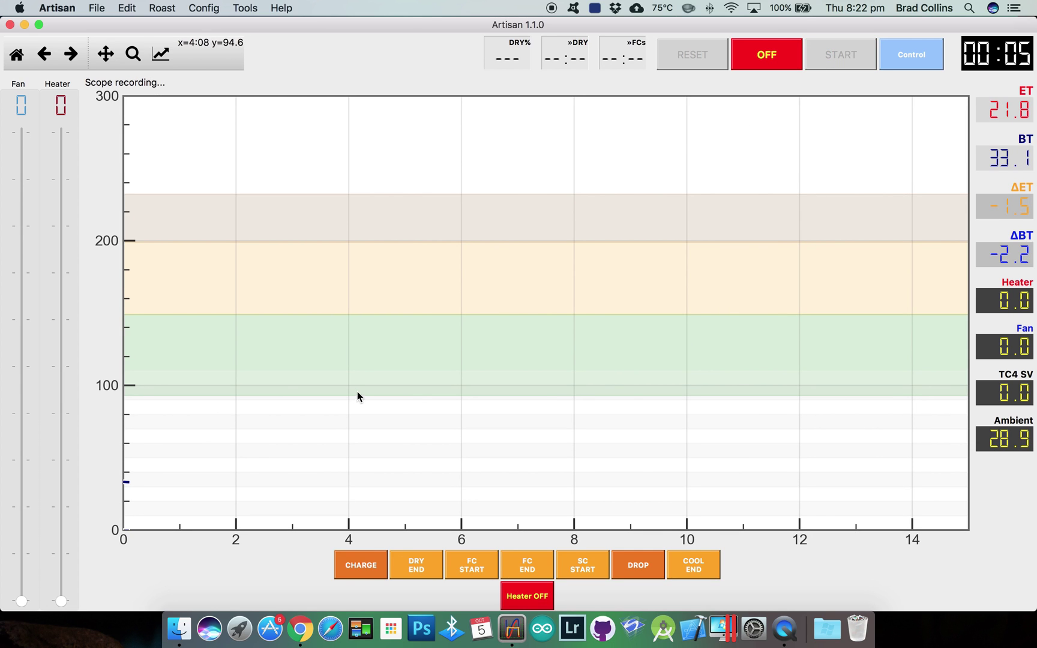
pyautogui.click(356, 571)
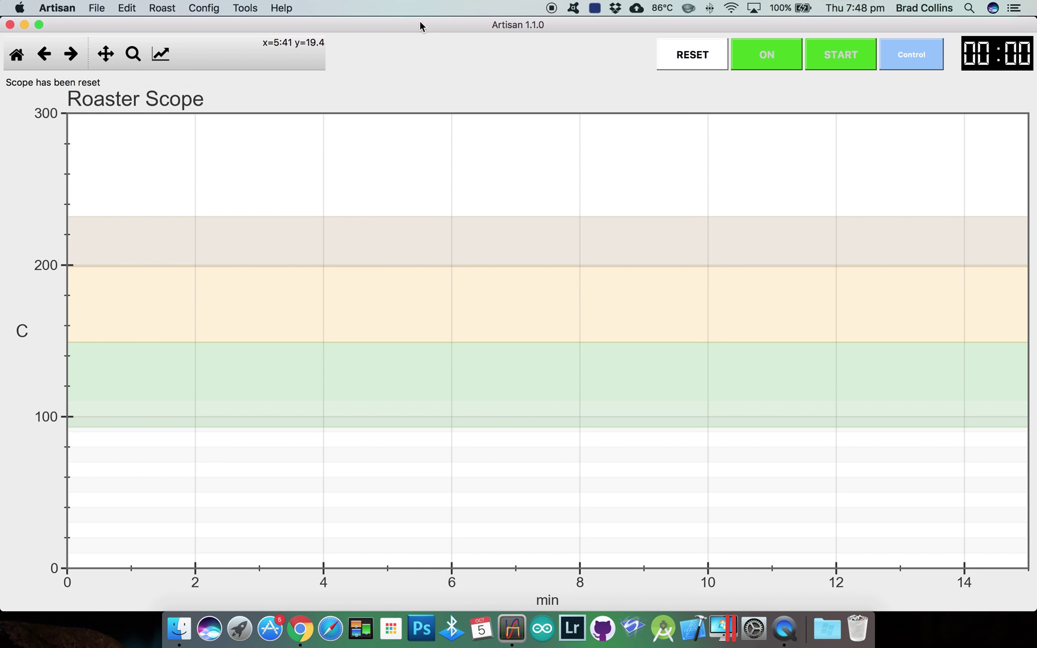
# Step: Enable PID Firmware in the TC4 device assignment and dismiss the serial port configuration
pyautogui.click(198, 9)
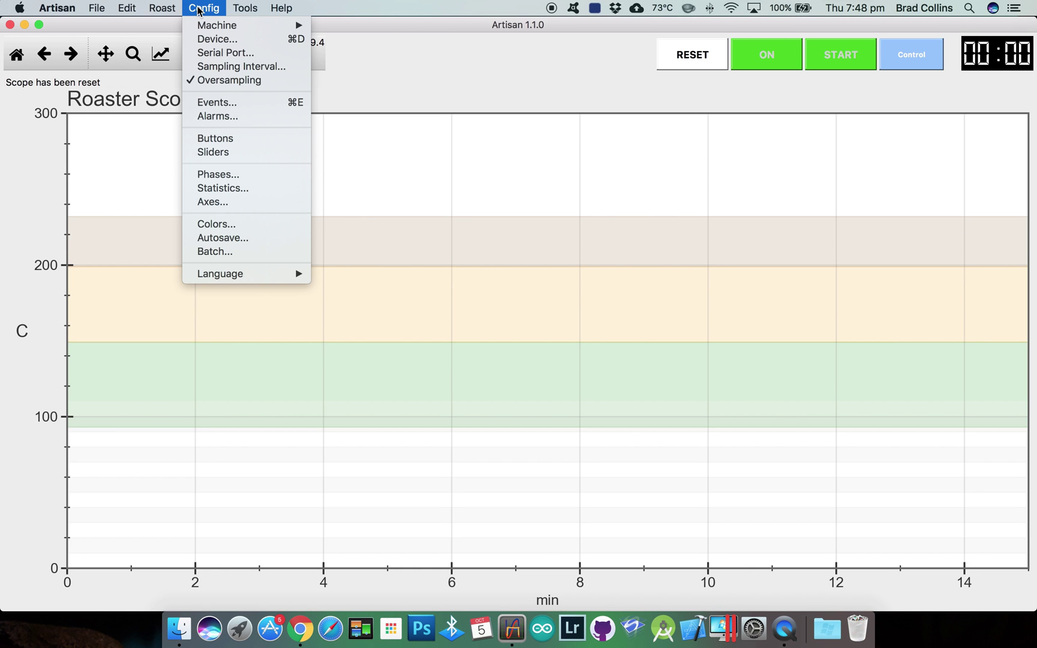
pyautogui.click(213, 40)
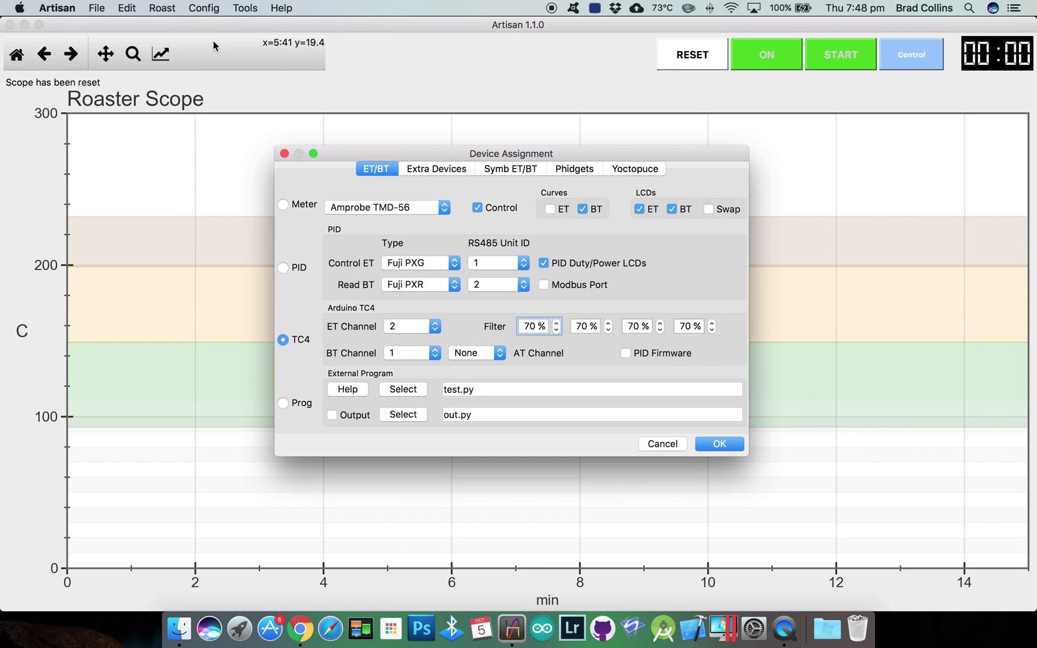
pyautogui.click(626, 354)
pyautogui.click(720, 444)
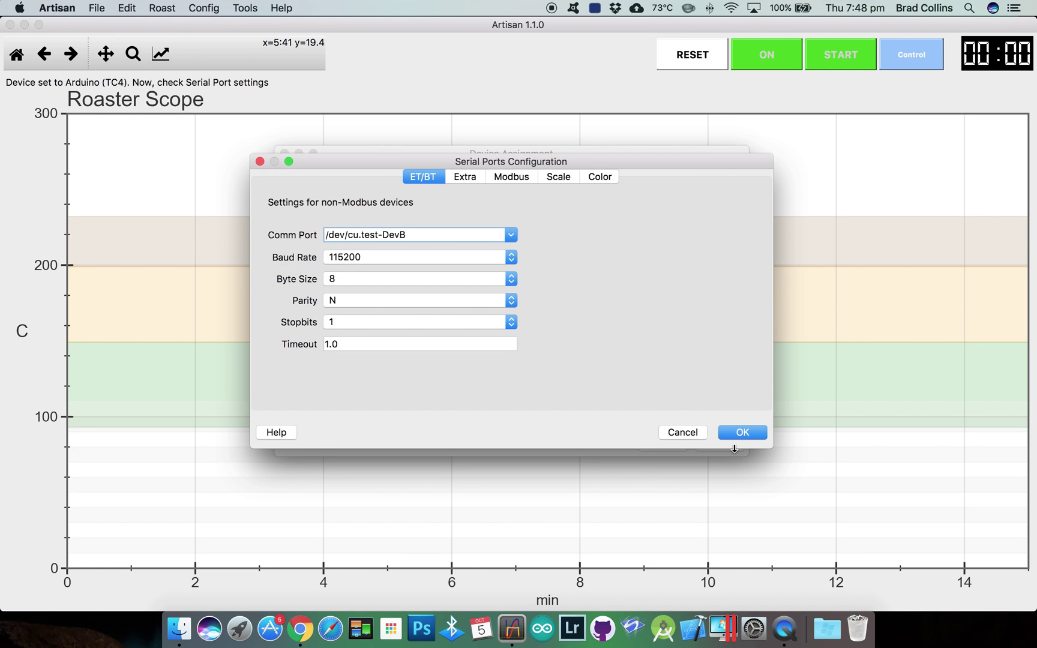
pyautogui.click(666, 432)
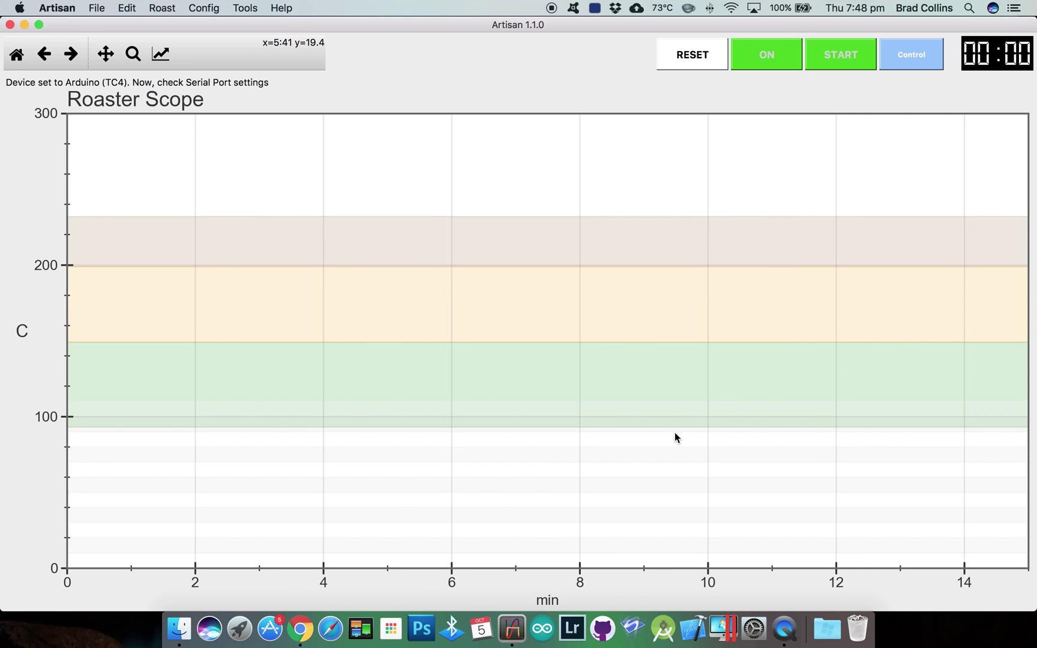
# Step: Configure the firmware PID with source 1, Ramp/Soak mode and the slider enabled, and accept it after checking the Ramp/Soak table
pyautogui.click(917, 70)
pyautogui.click(636, 211)
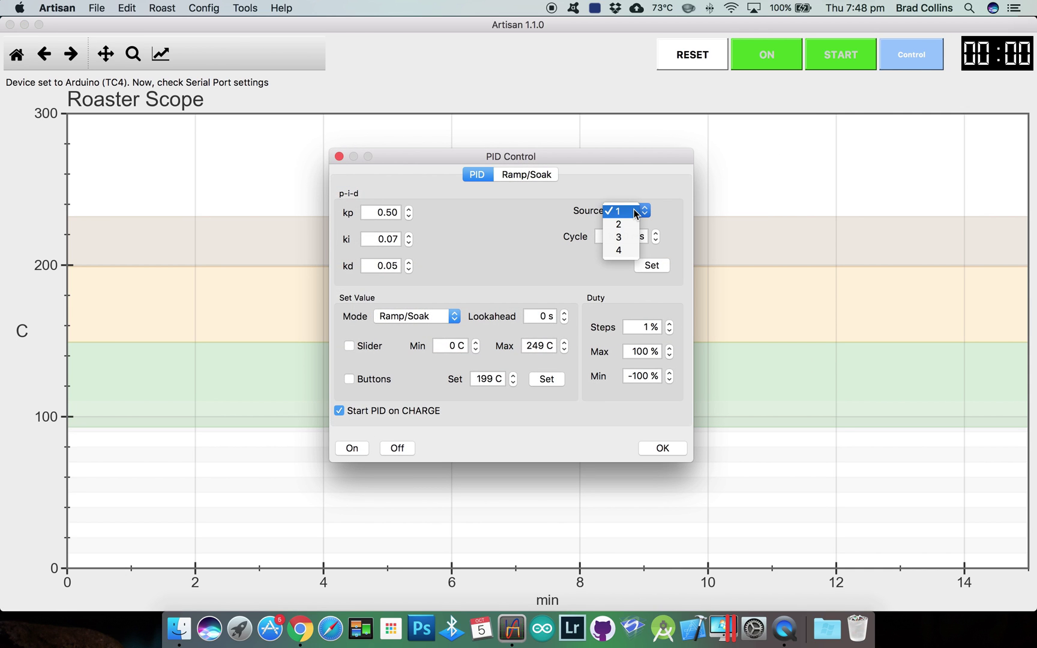
pyautogui.click(636, 212)
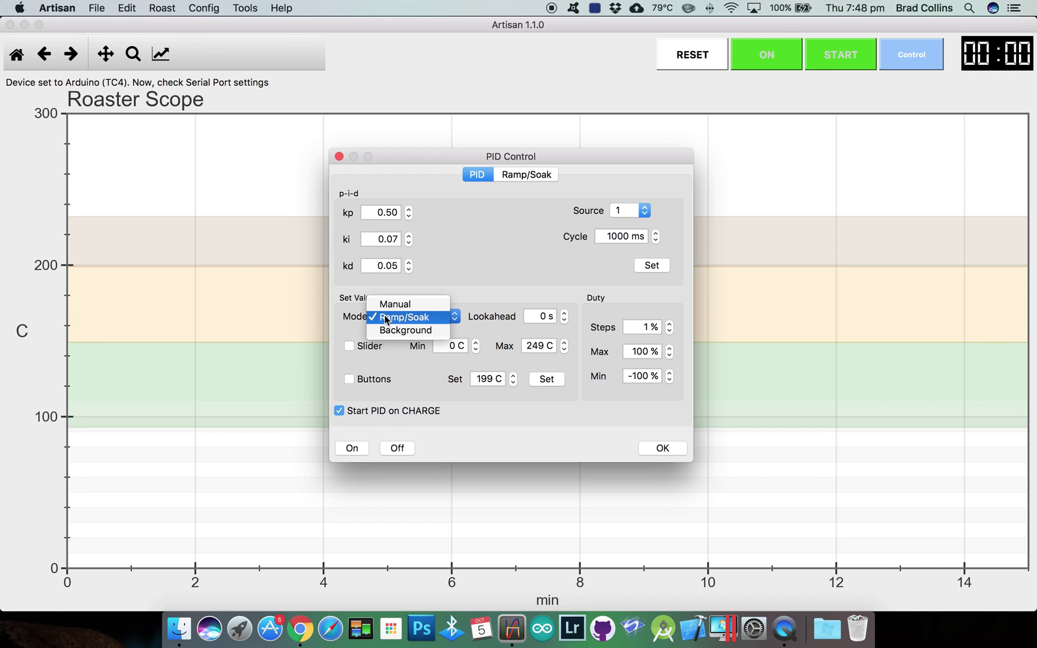
pyautogui.click(430, 318)
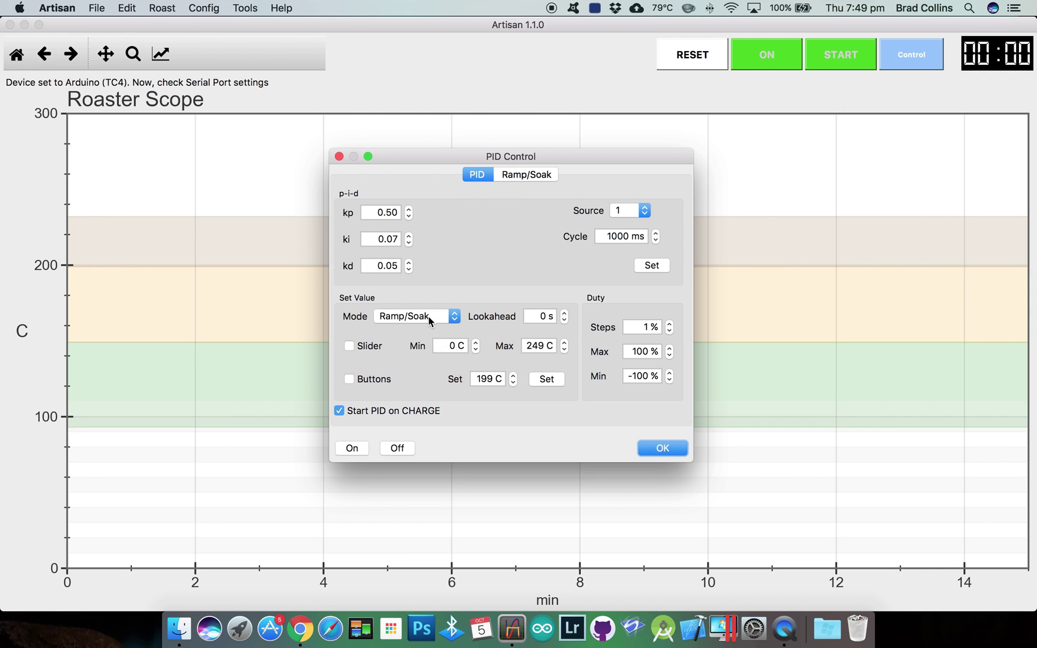
pyautogui.click(349, 347)
pyautogui.click(527, 174)
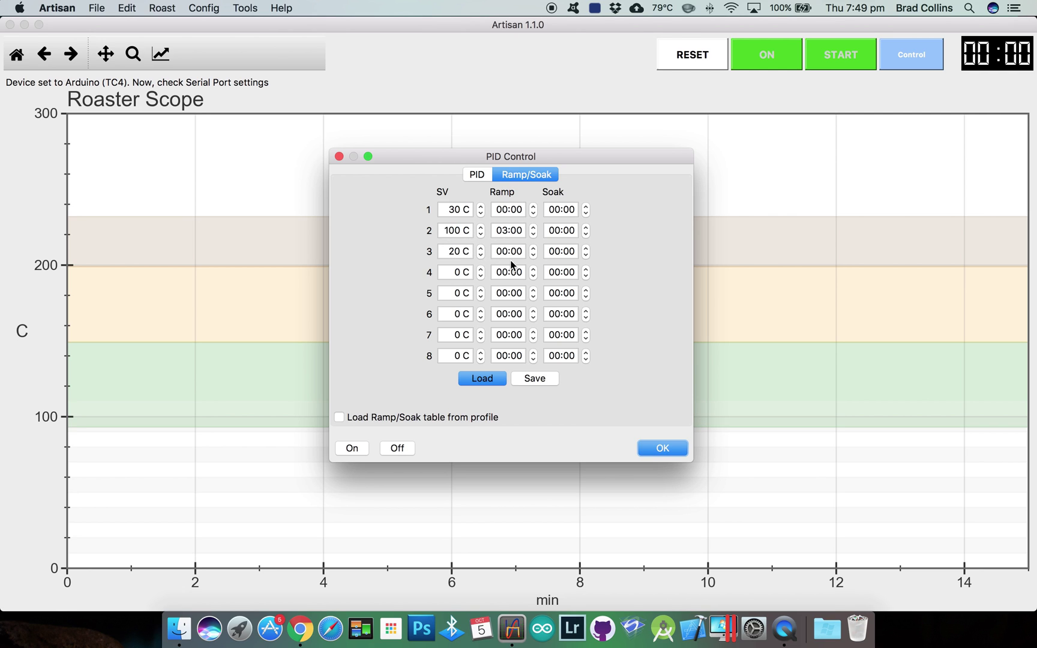
pyautogui.click(662, 450)
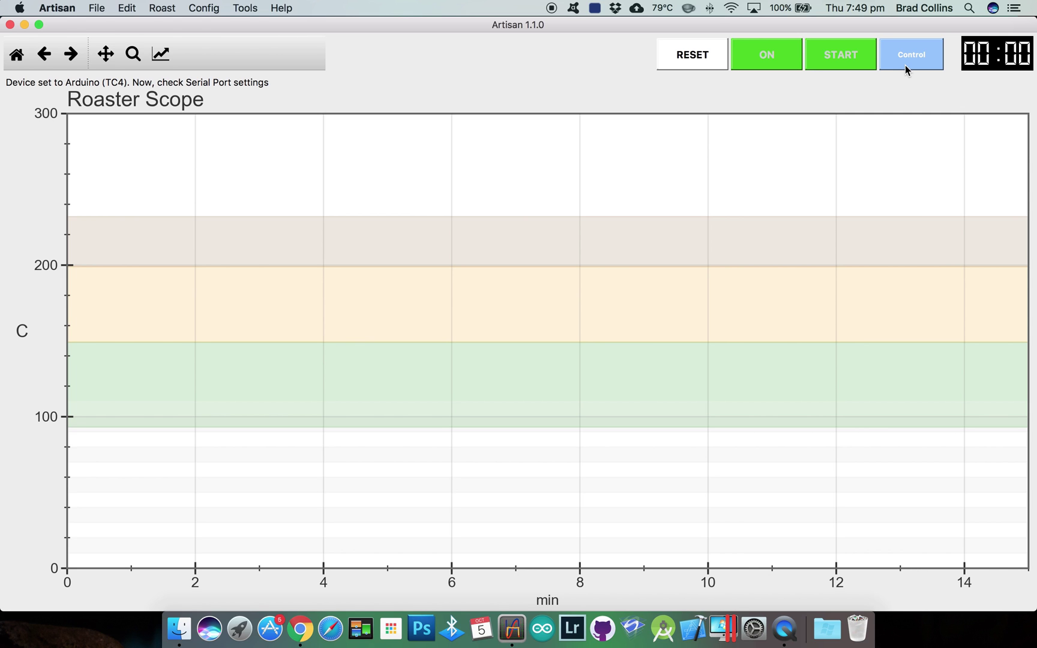
# Step: Start monitoring and recording the roast under firmware Ramp/Soak control, and mark the CHARGE event
pyautogui.click(775, 54)
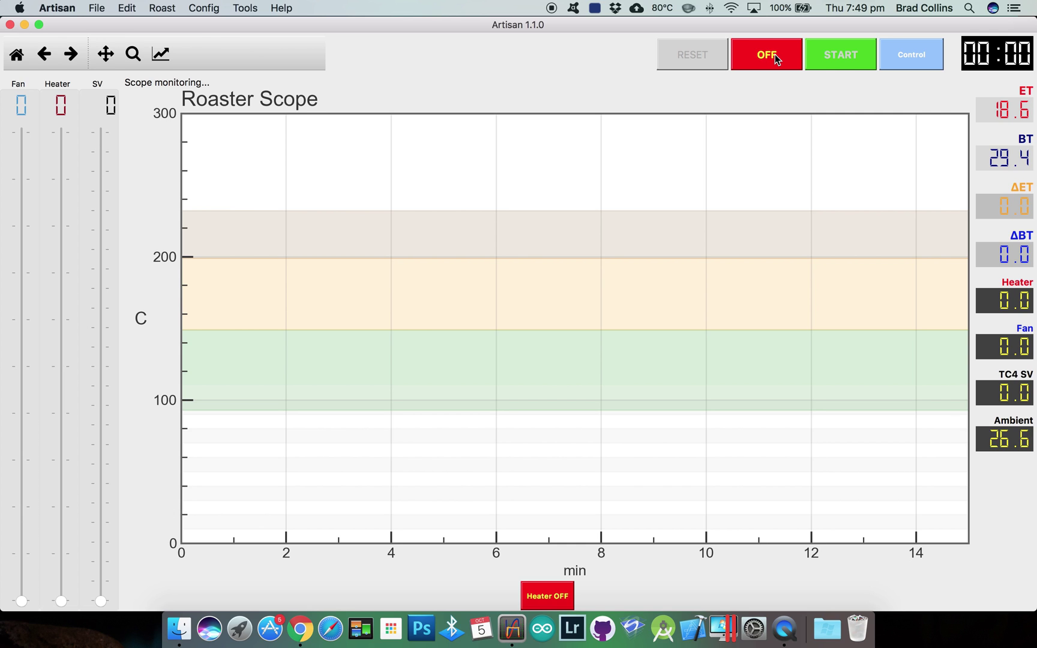
pyautogui.click(852, 54)
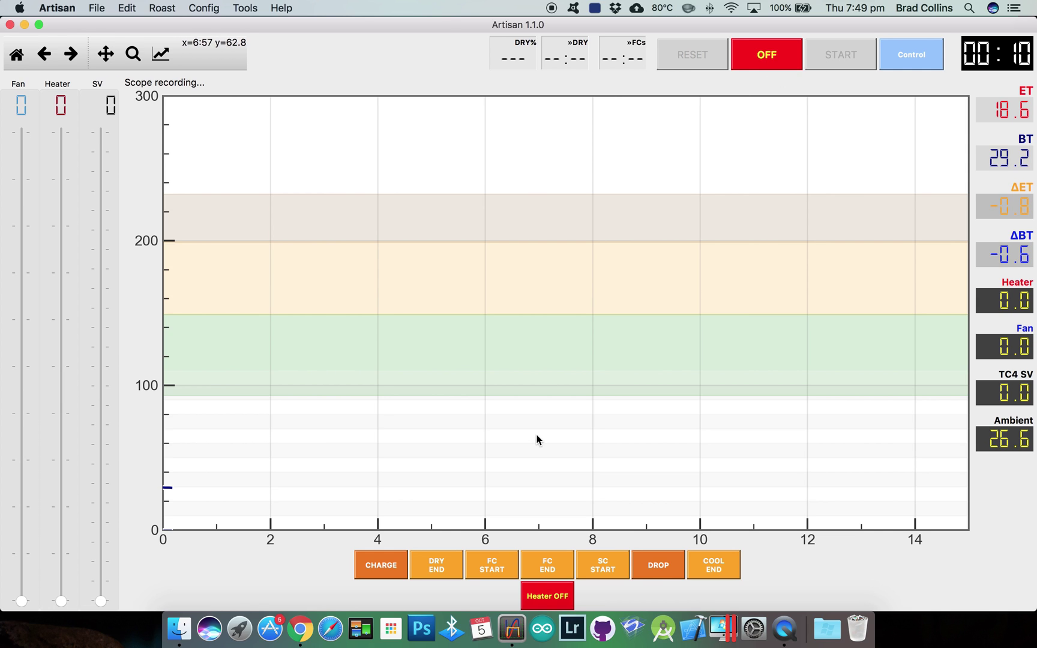
pyautogui.click(380, 568)
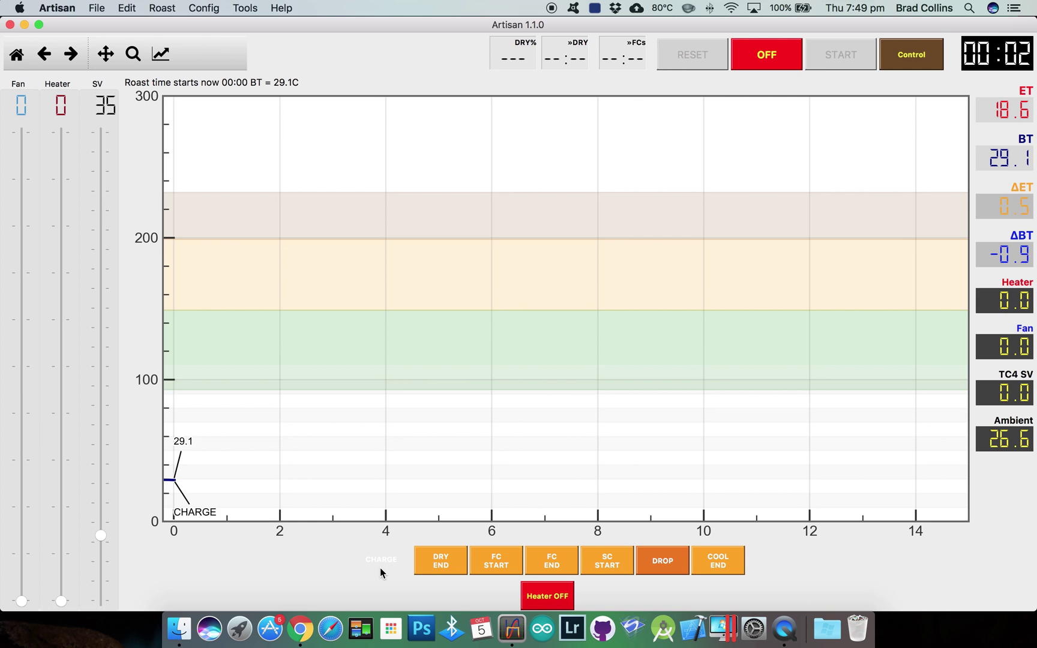